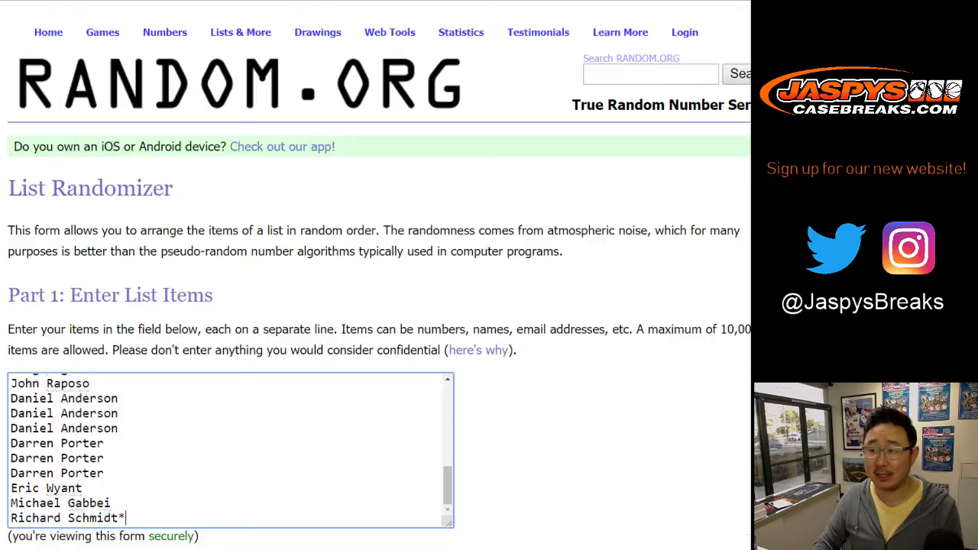
Check the participant list and the NFL team list, and roll two virtual dice.
scroll(374, 290, down, 3)
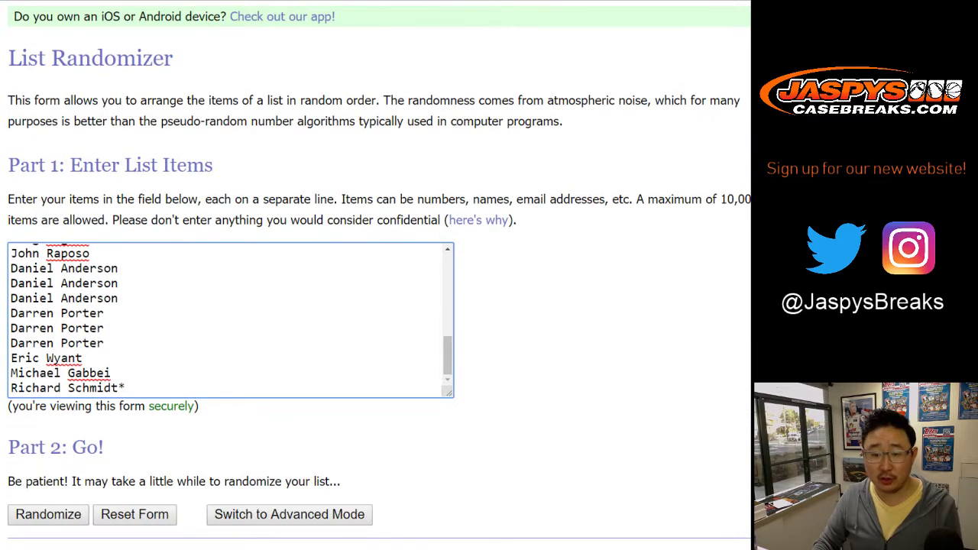
scroll(229, 320, up, 10)
scroll(230, 319, down, 10)
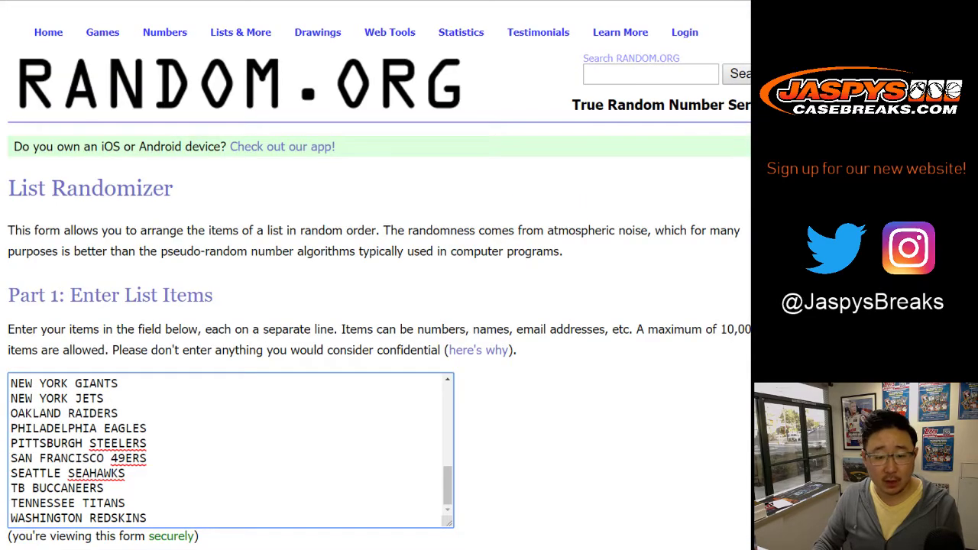
scroll(375, 275, down, 2)
scroll(229, 319, up, 2)
scroll(230, 320, up, 4)
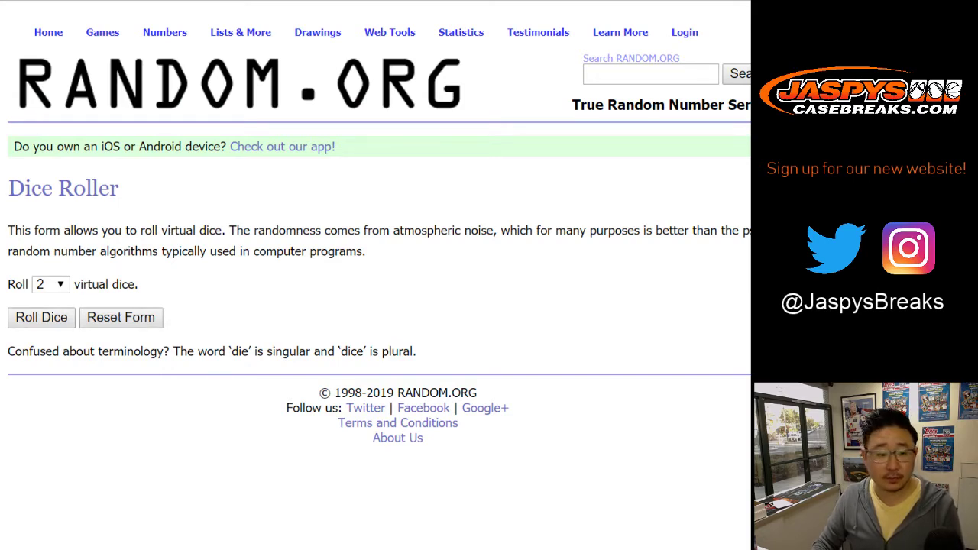
click(42, 318)
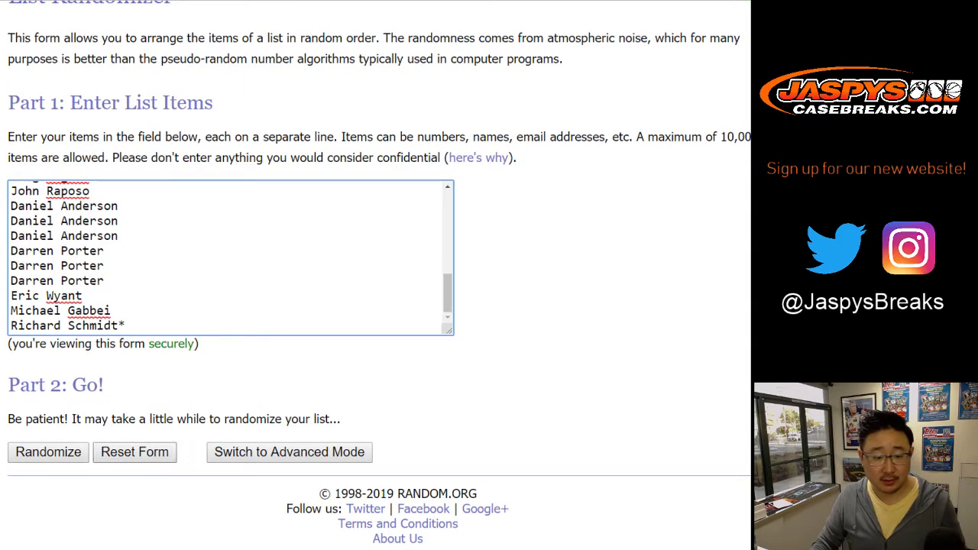
Randomize the list of participant names eight times in total.
click(48, 452)
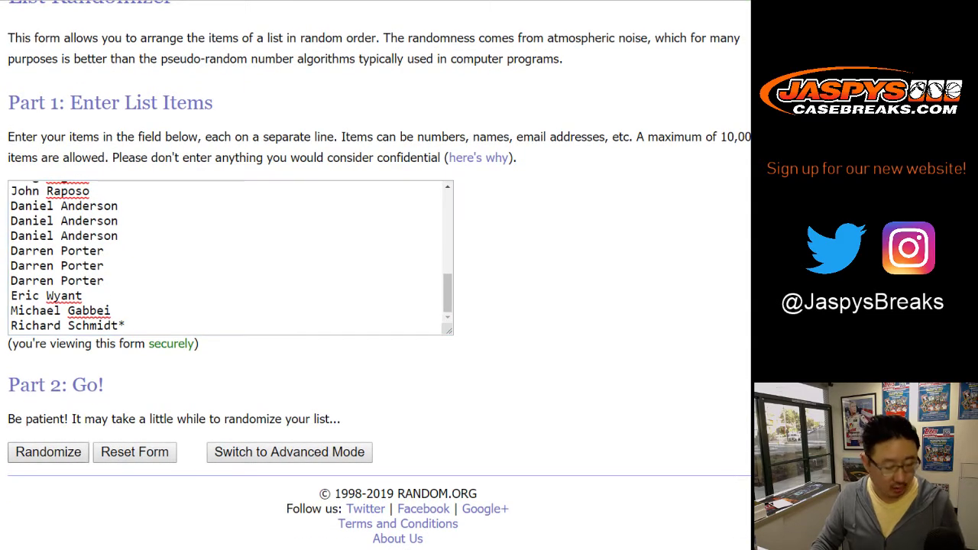
scroll(48, 452, down, 5)
click(34, 453)
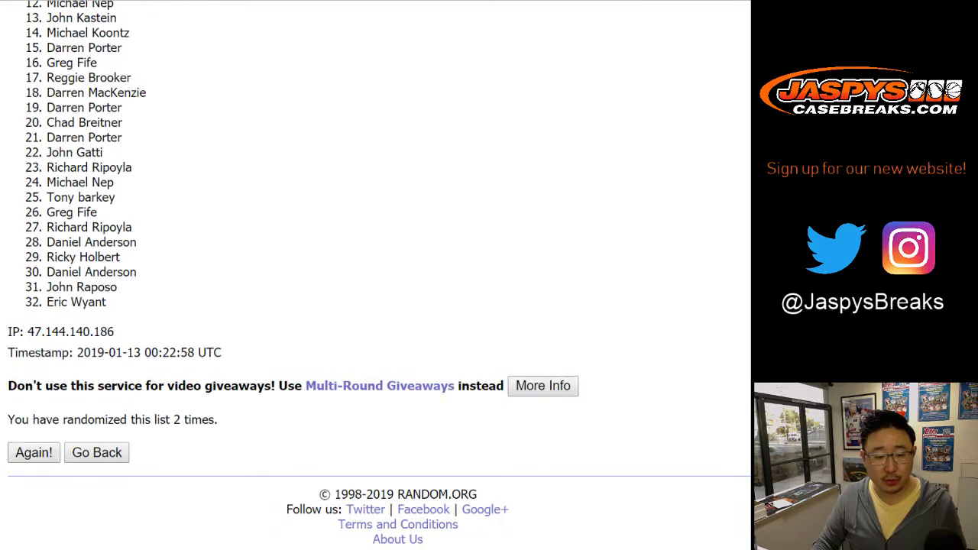
click(34, 453)
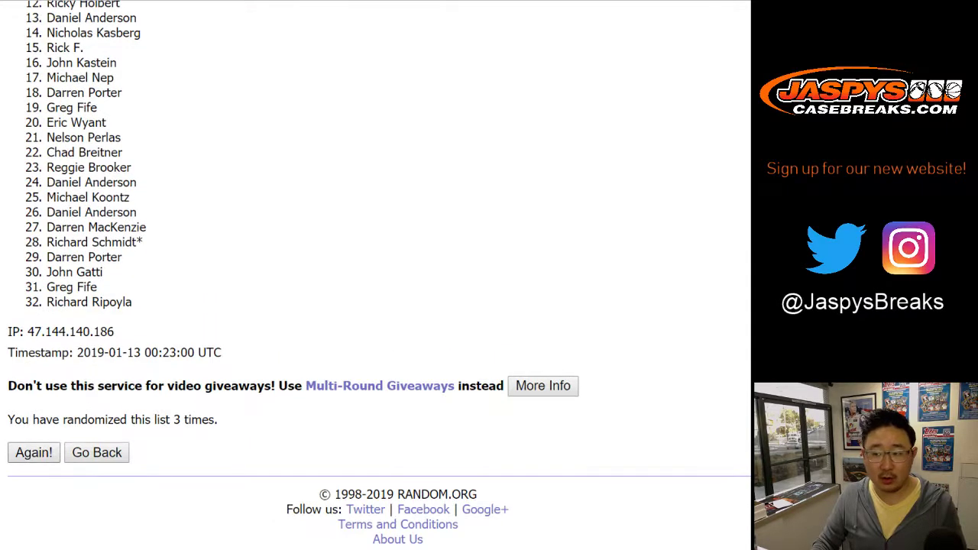
click(33, 453)
click(34, 453)
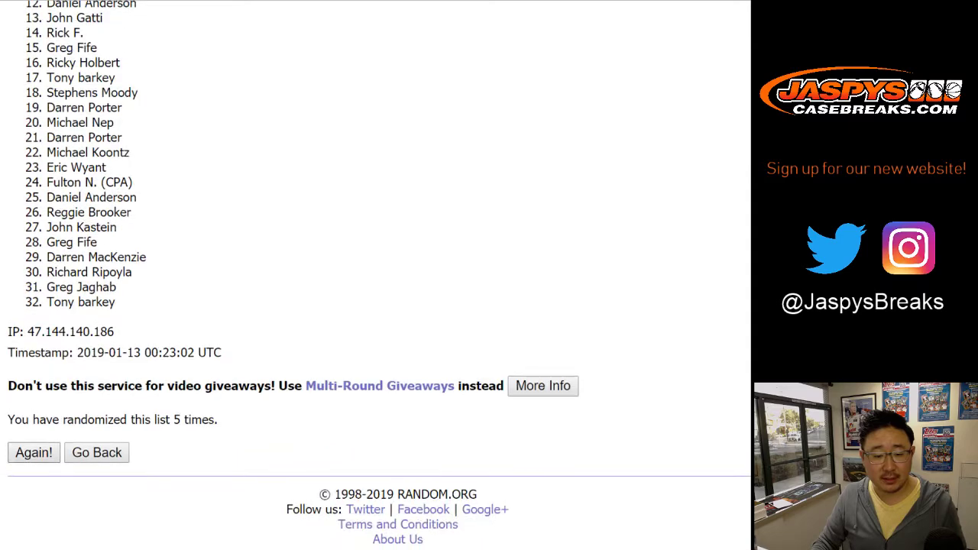
click(34, 452)
click(33, 453)
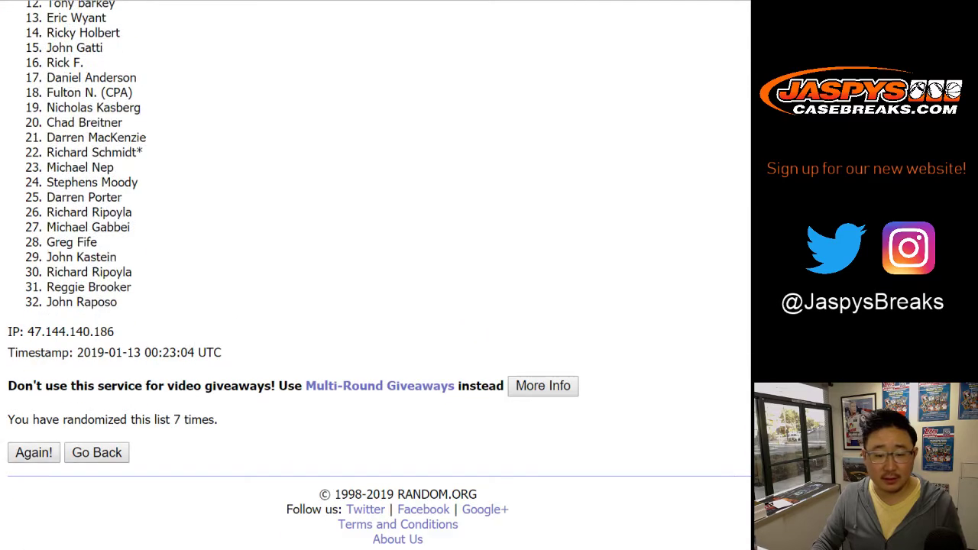
click(34, 453)
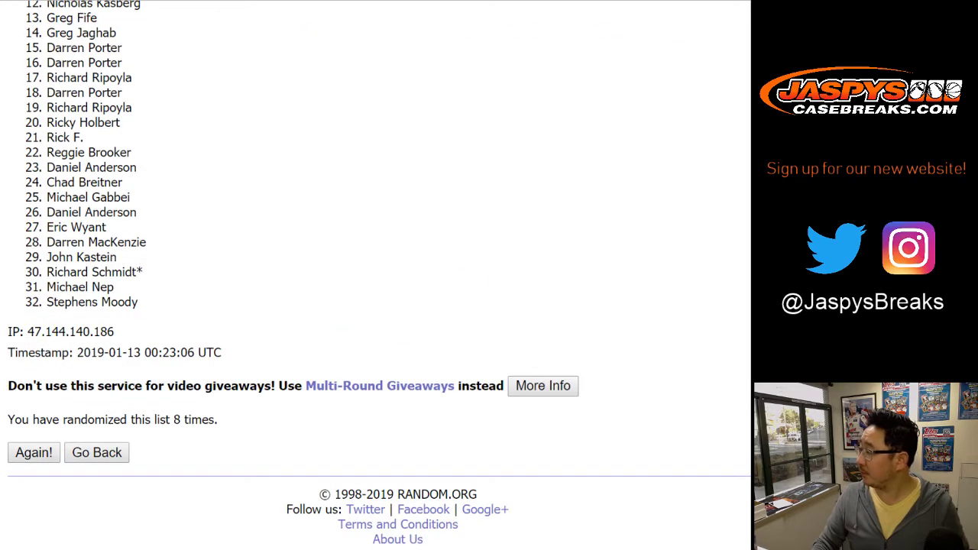
Copy all 32 randomized participant names and paste them into column A of the Google Sheets break spreadsheet, starting at A1.
scroll(375, 275, up, 6)
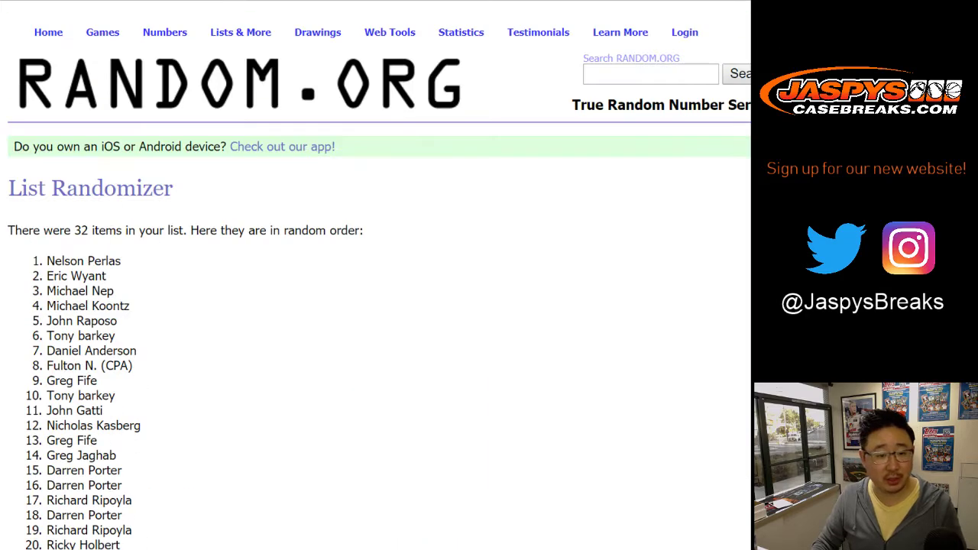
drag(47, 261, 138, 302)
key(ctrl+c)
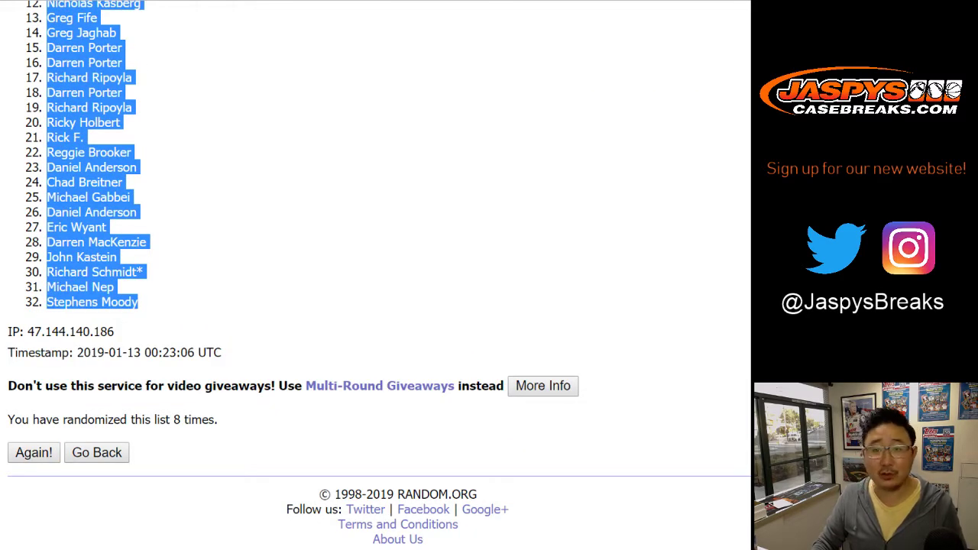
key(ctrl+Tab)
click(70, 104)
right_click(70, 104)
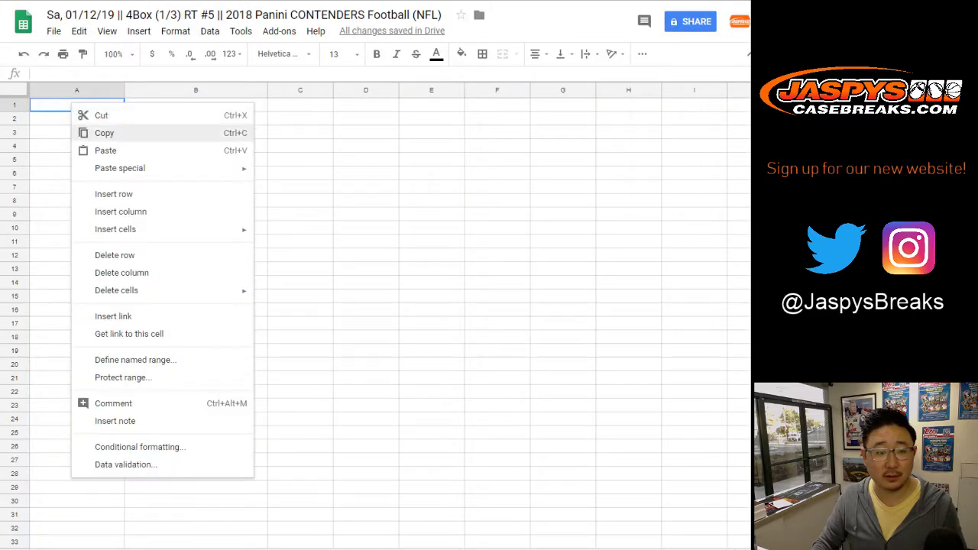
click(98, 148)
Return to the RANDOM.ORG list of NFL teams and randomize it eight times in total.
key(ctrl+Tab)
key(ctrl+Tab)
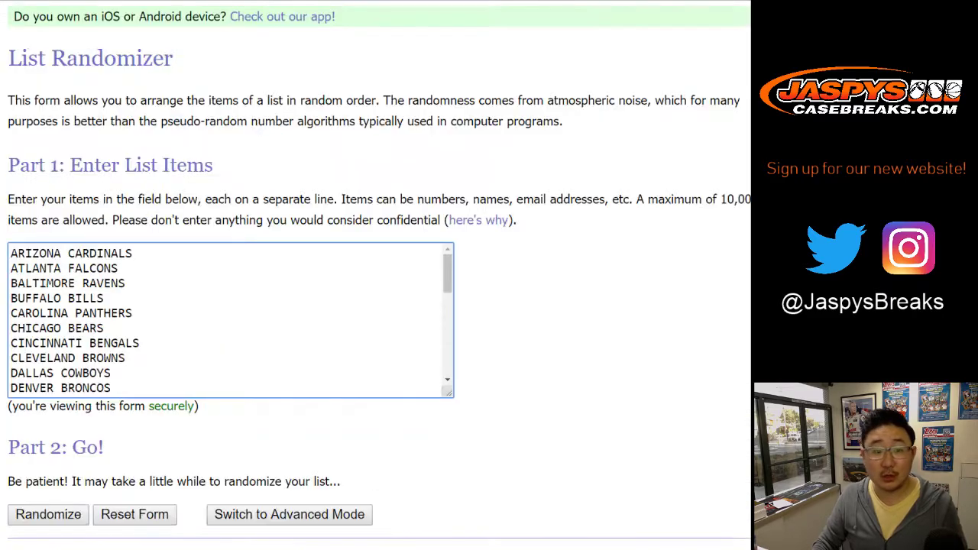
scroll(374, 291, down, 1)
click(49, 452)
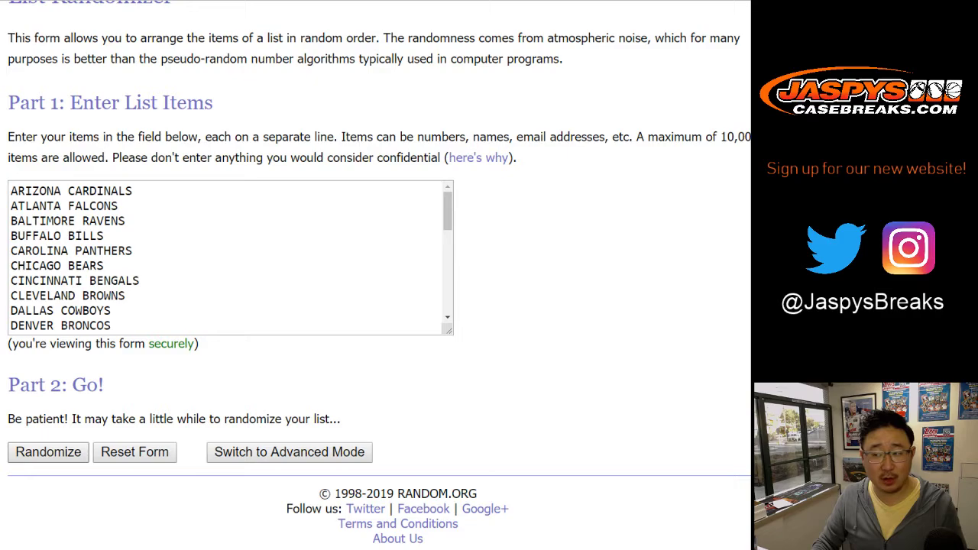
key(Return)
key(Return)
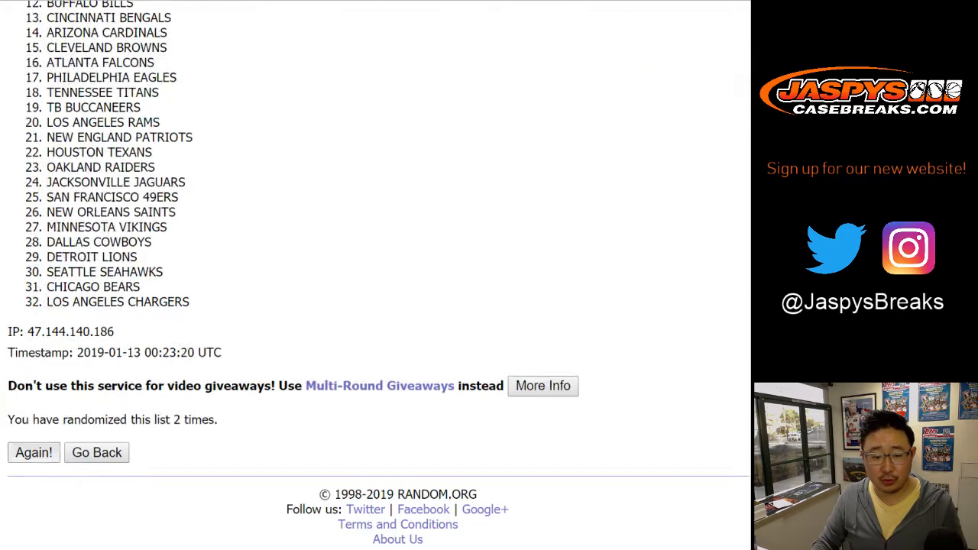
key(Return)
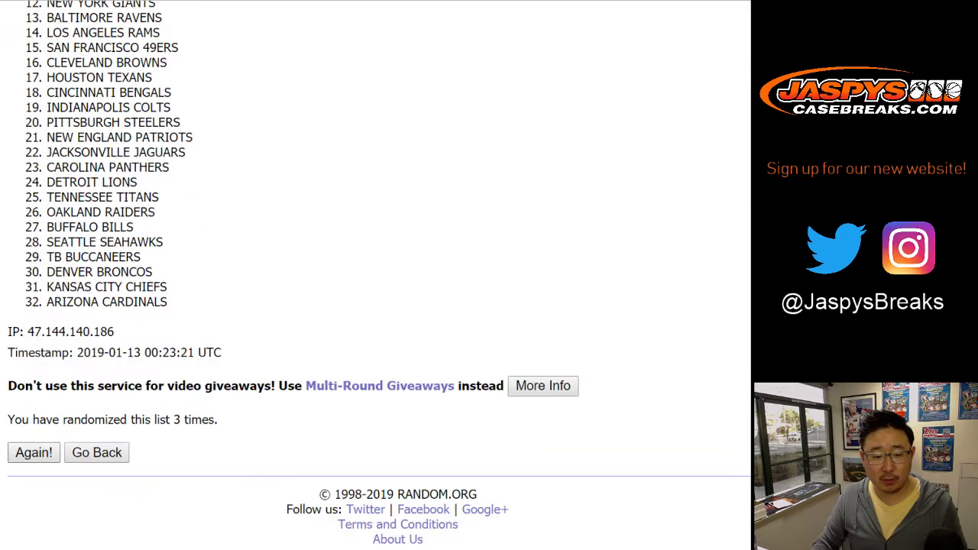
key(Return)
key(Return)
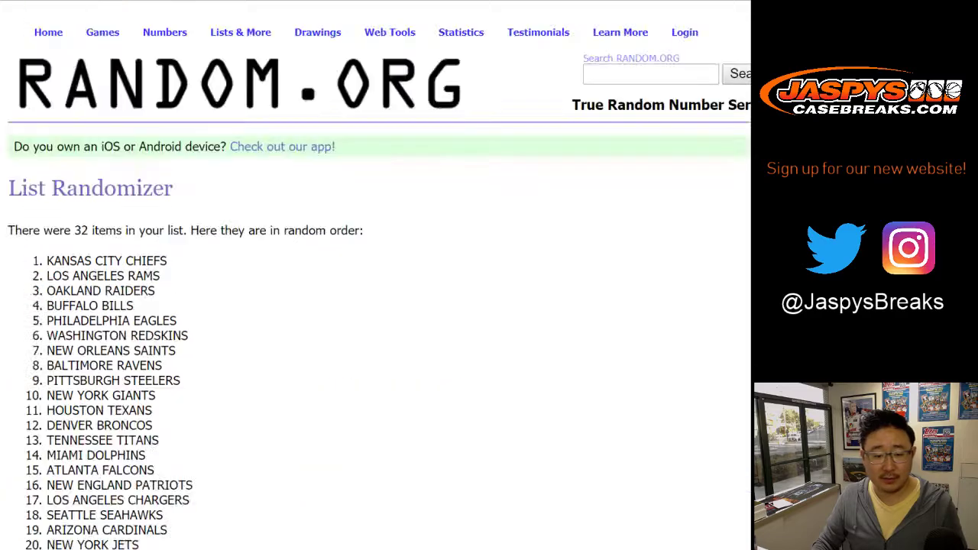
key(Return)
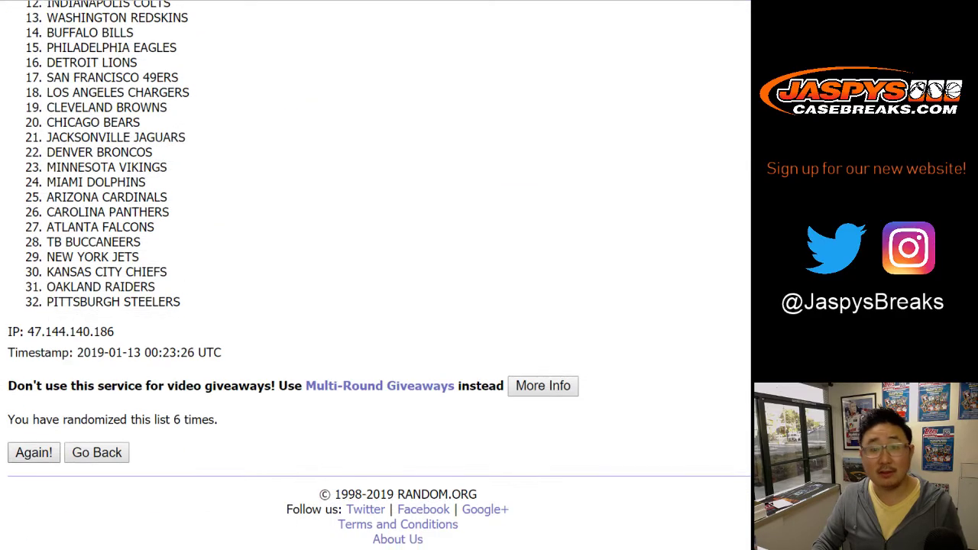
key(Return)
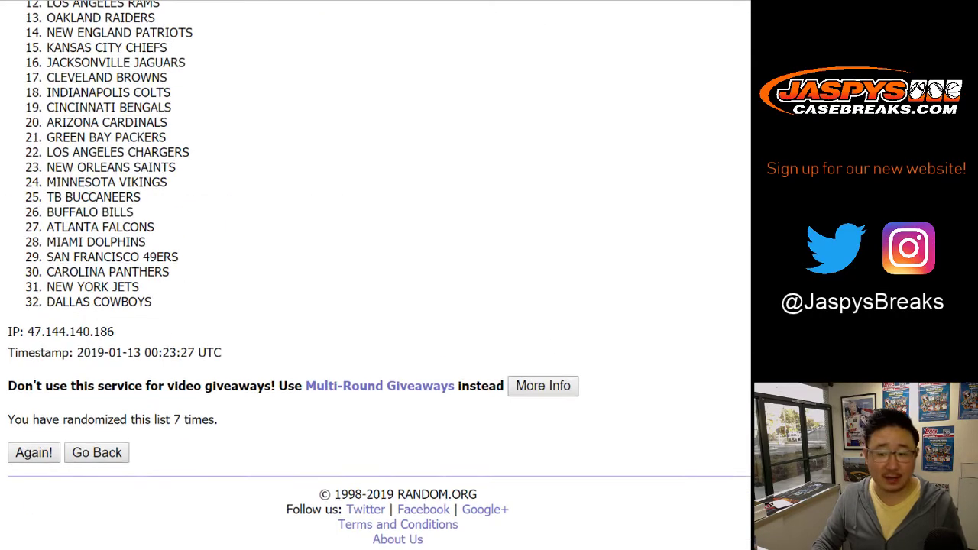
key(Return)
Copy all 32 randomized team names and paste them into column B of the Google Sheets spreadsheet, beside the participants.
scroll(375, 275, up, 6)
drag(47, 261, 167, 302)
key(ctrl+c)
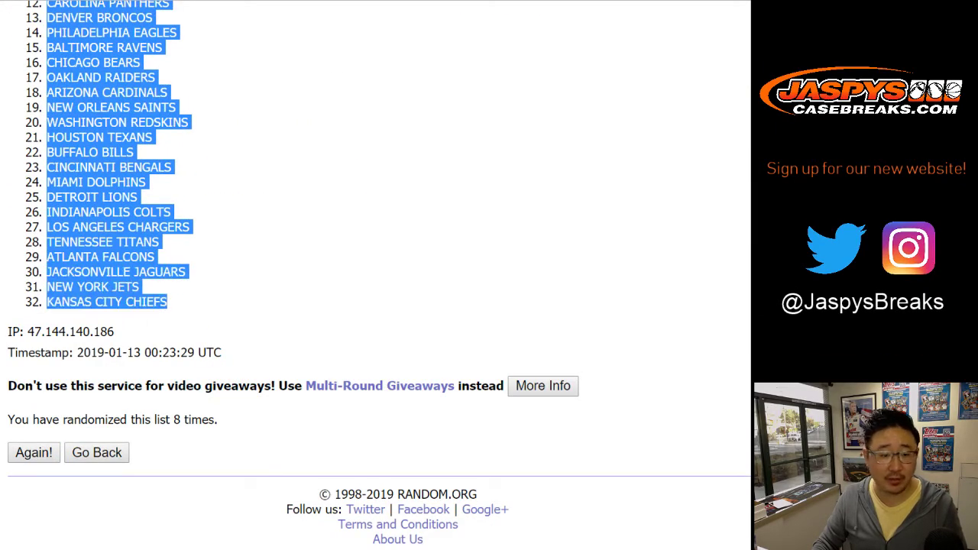
key(alt+Tab)
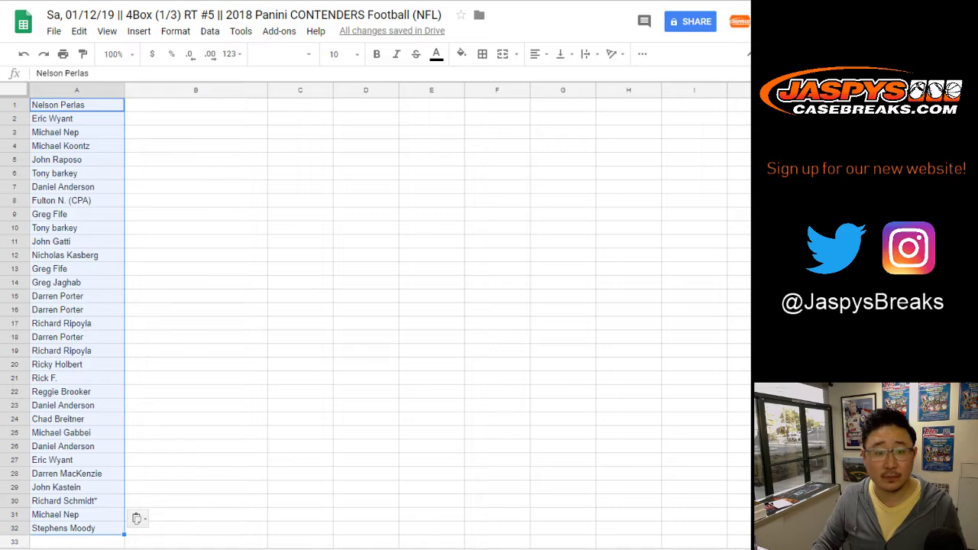
right_click(178, 105)
click(208, 149)
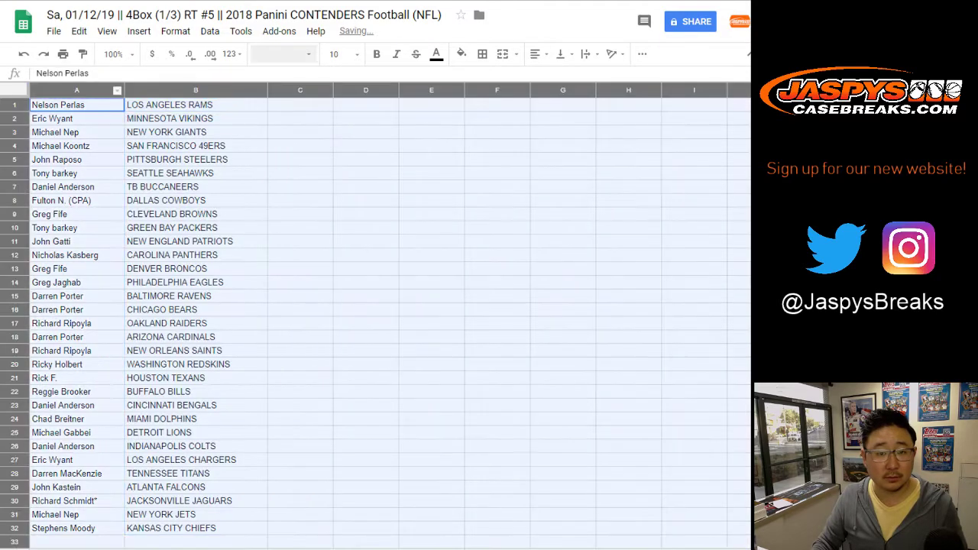
Format the whole sheet in Helvetica at size 13 and set the zoom to 150%.
click(282, 53)
click(360, 99)
click(340, 54)
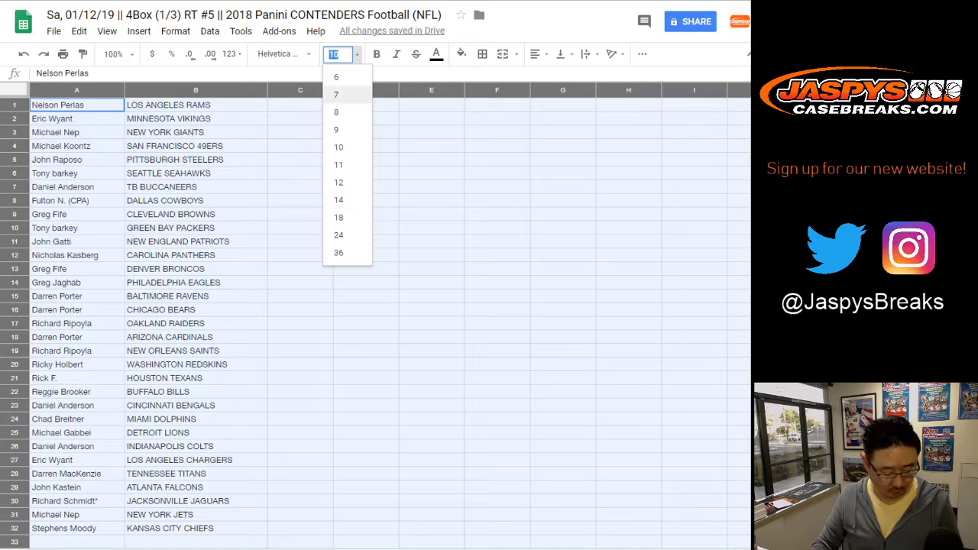
key(Return)
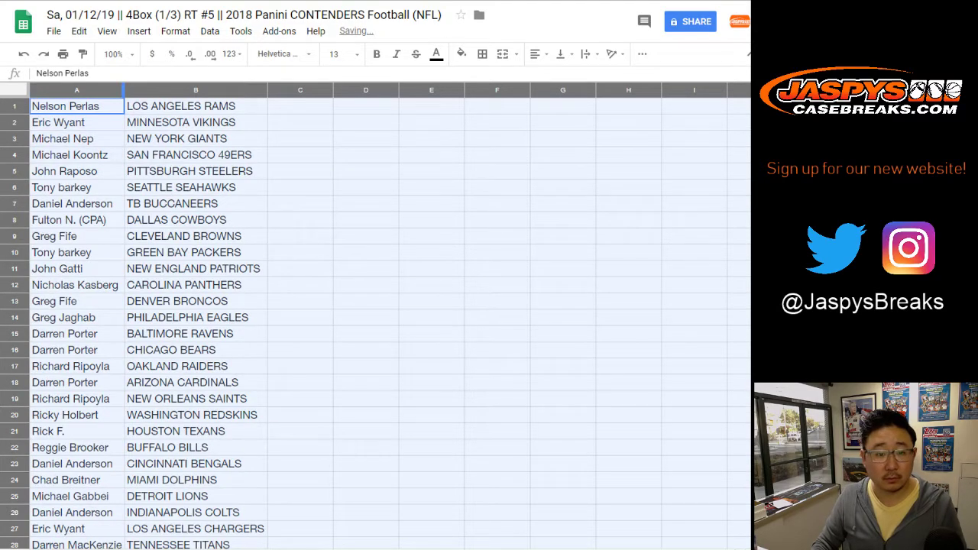
click(117, 53)
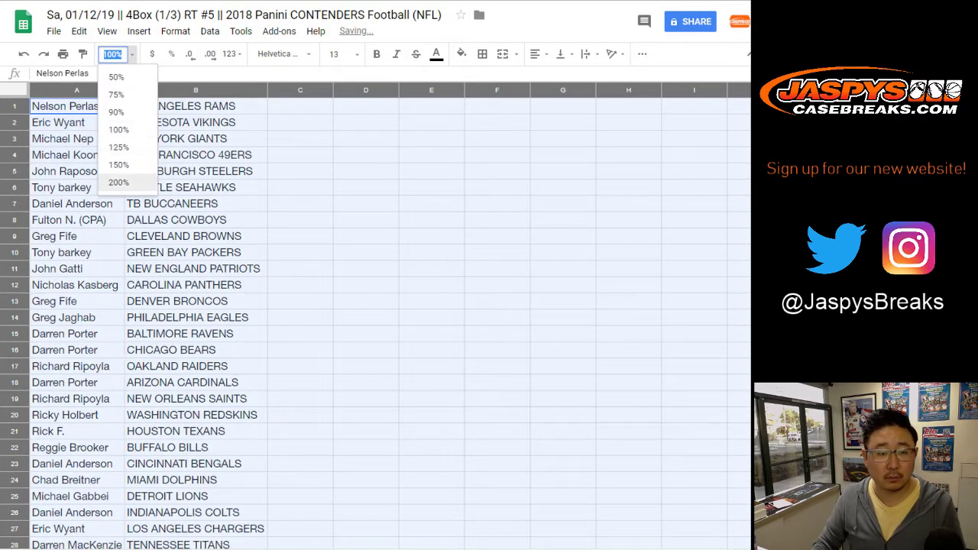
click(122, 163)
Go through the participant and team pairings one row at a time, from row 1 to row 32.
click(22, 118)
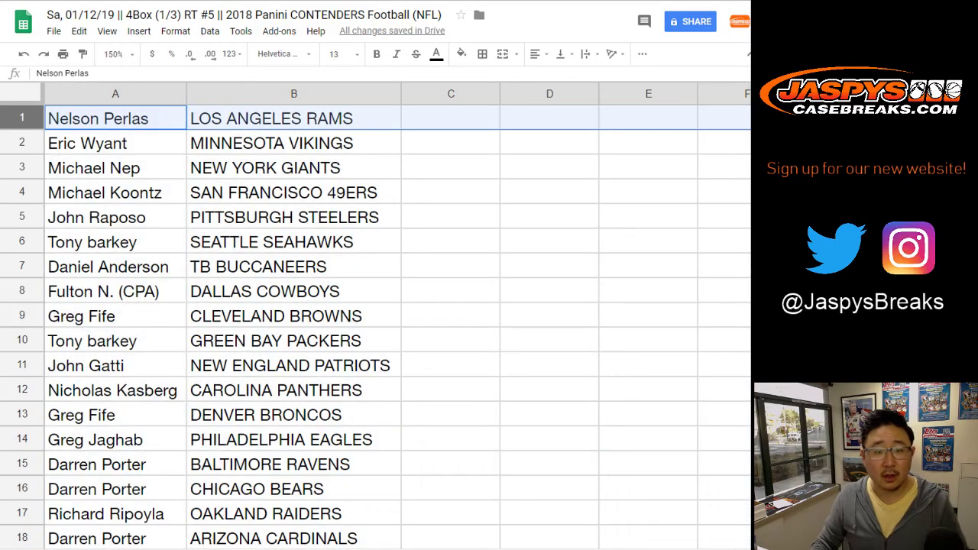
click(22, 143)
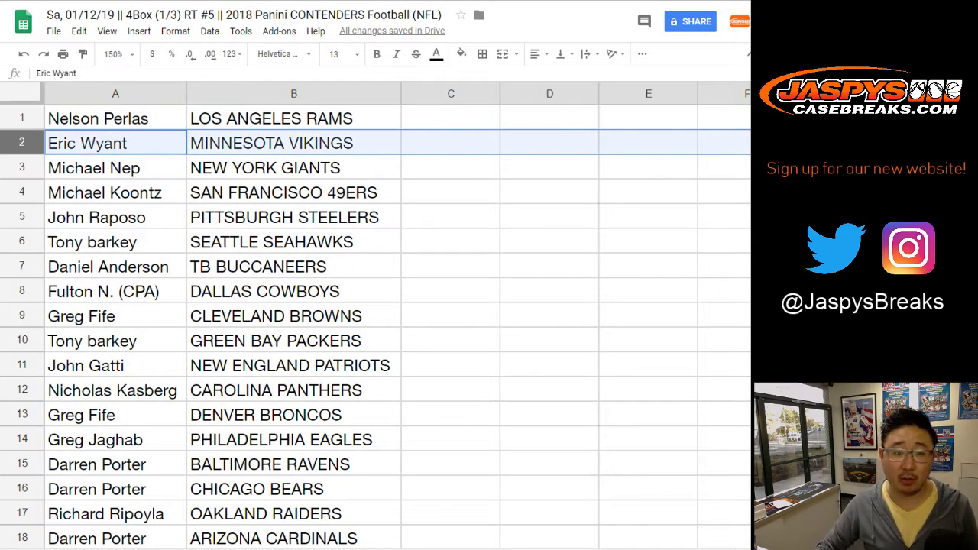
click(22, 168)
click(22, 192)
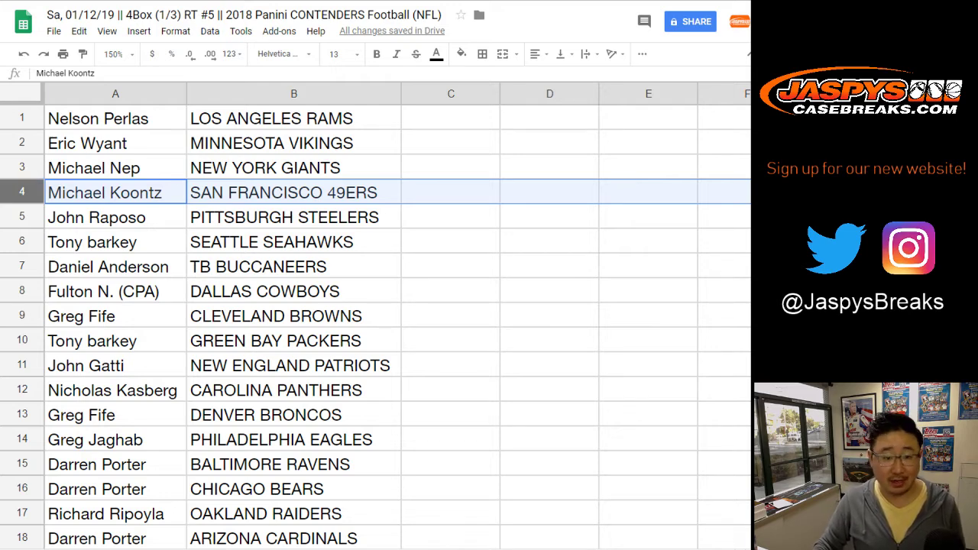
click(22, 217)
click(22, 242)
click(22, 266)
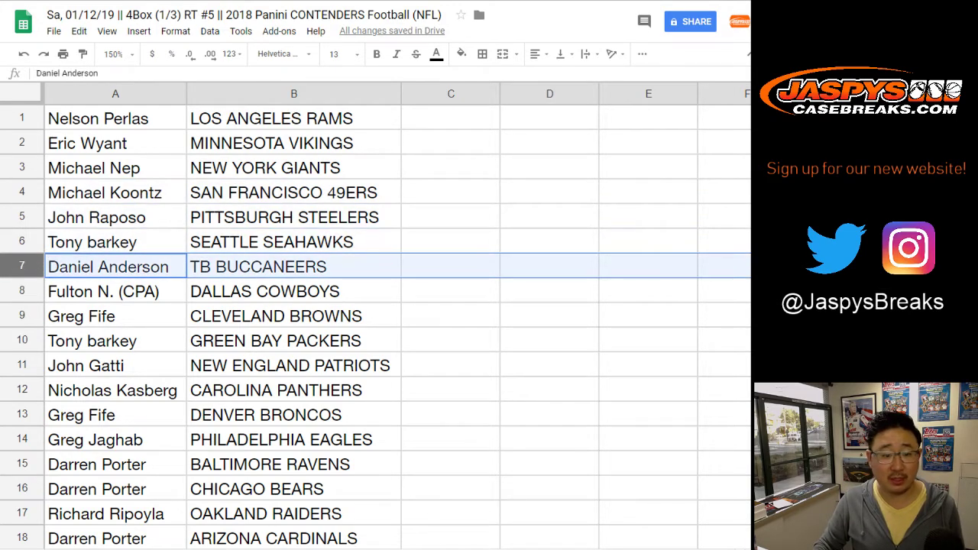
click(22, 292)
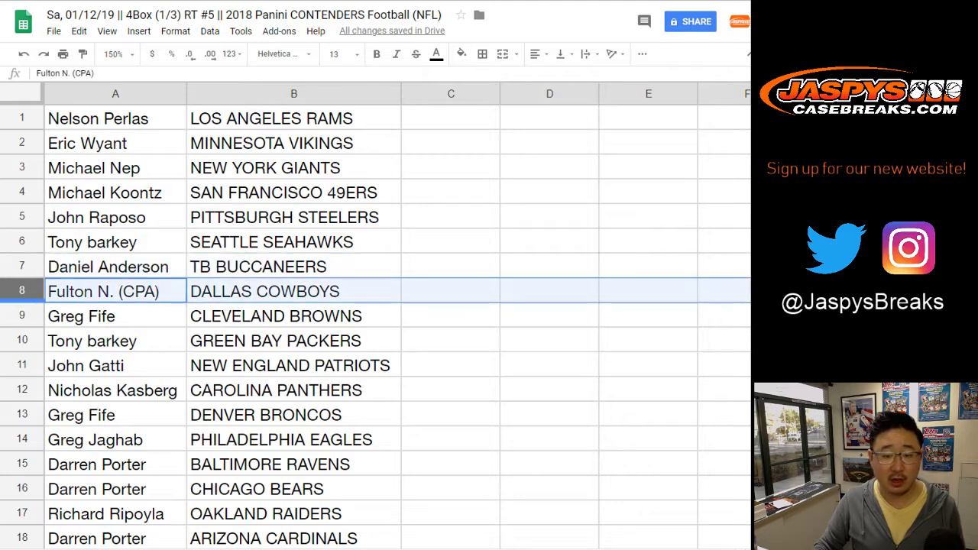
click(23, 316)
click(22, 341)
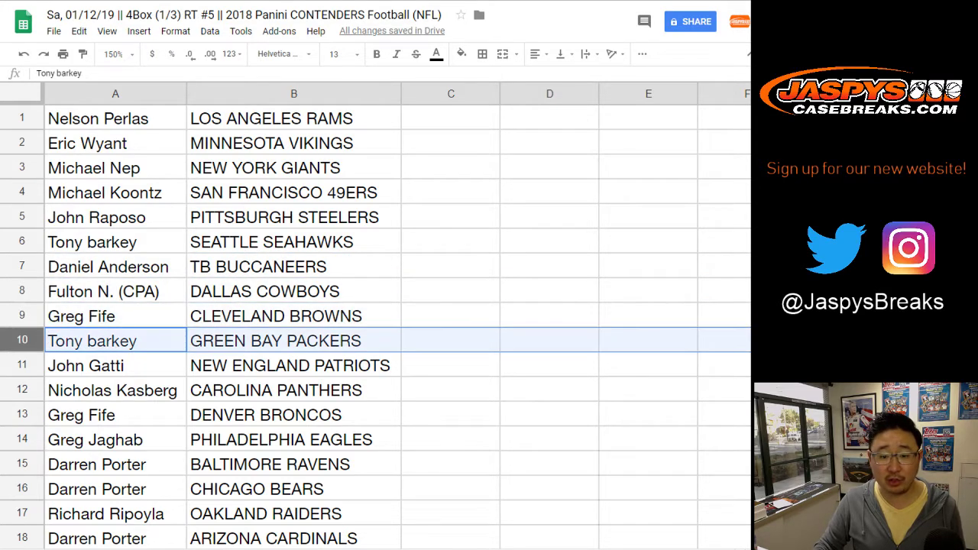
click(22, 366)
click(22, 390)
click(22, 415)
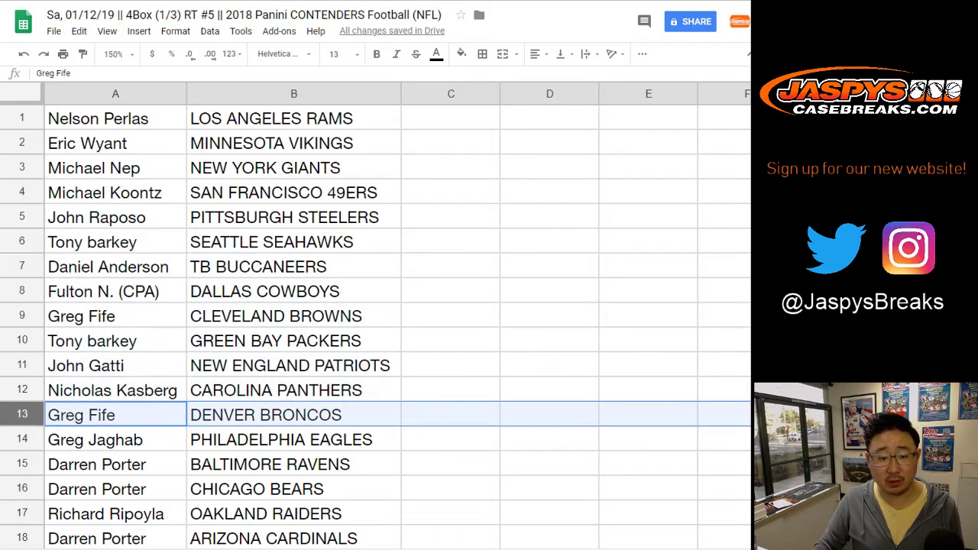
click(22, 440)
scroll(374, 321, down, 5)
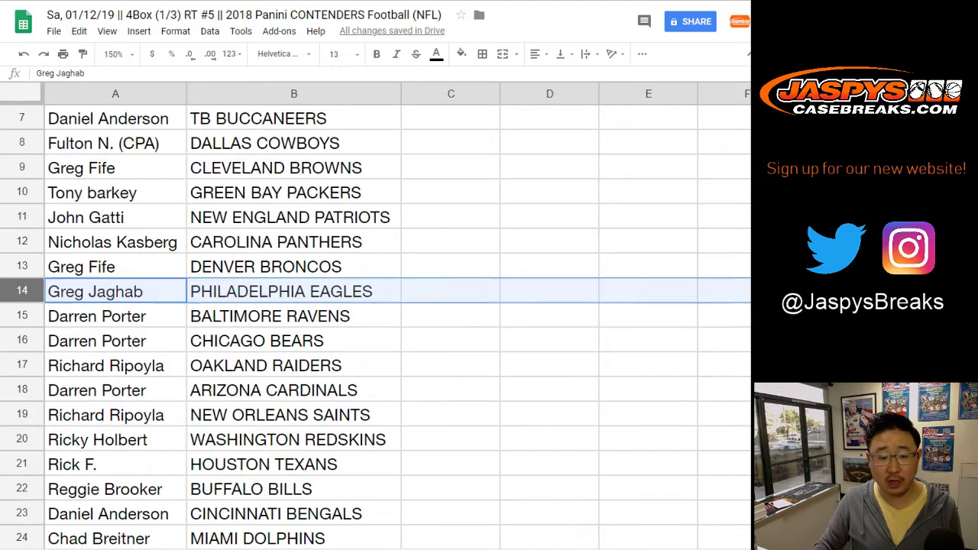
click(22, 168)
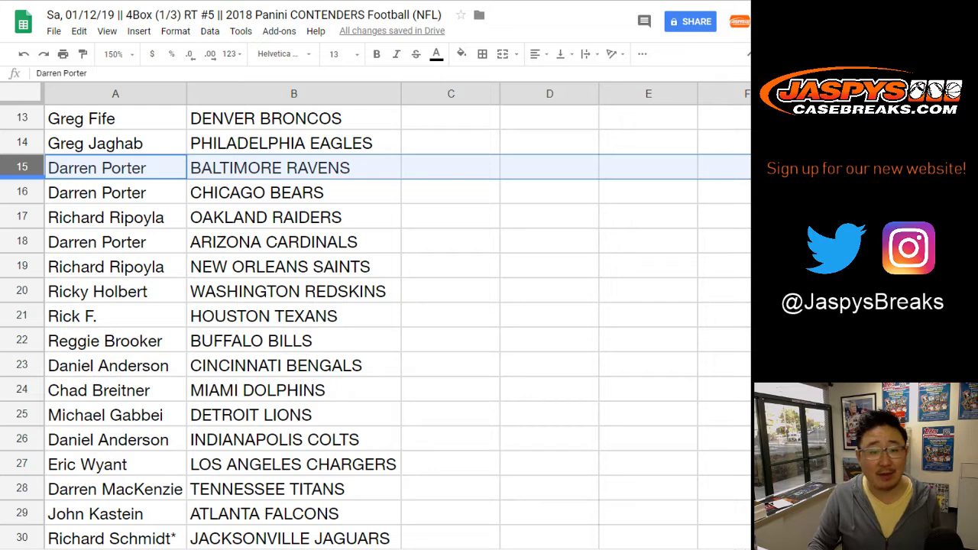
click(23, 192)
click(22, 216)
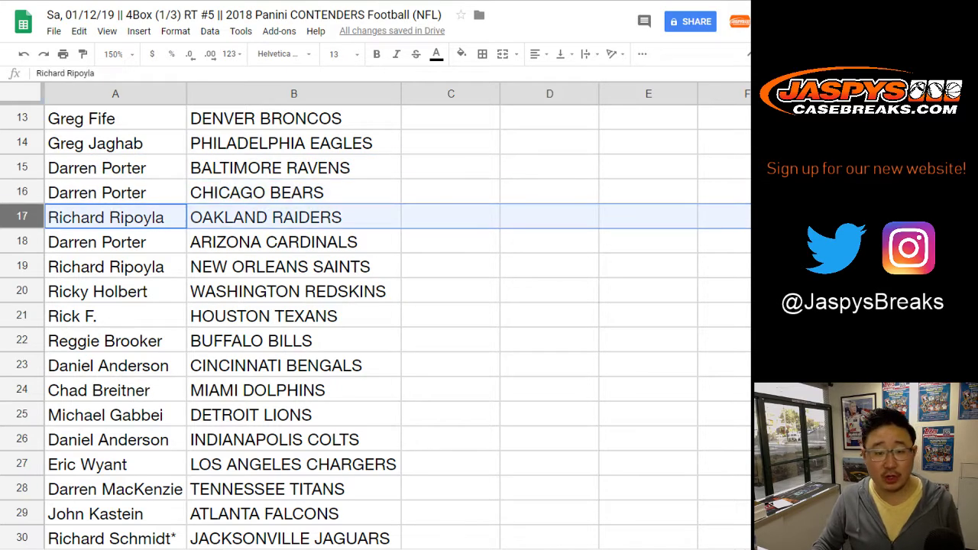
click(22, 242)
scroll(22, 242, down, 2)
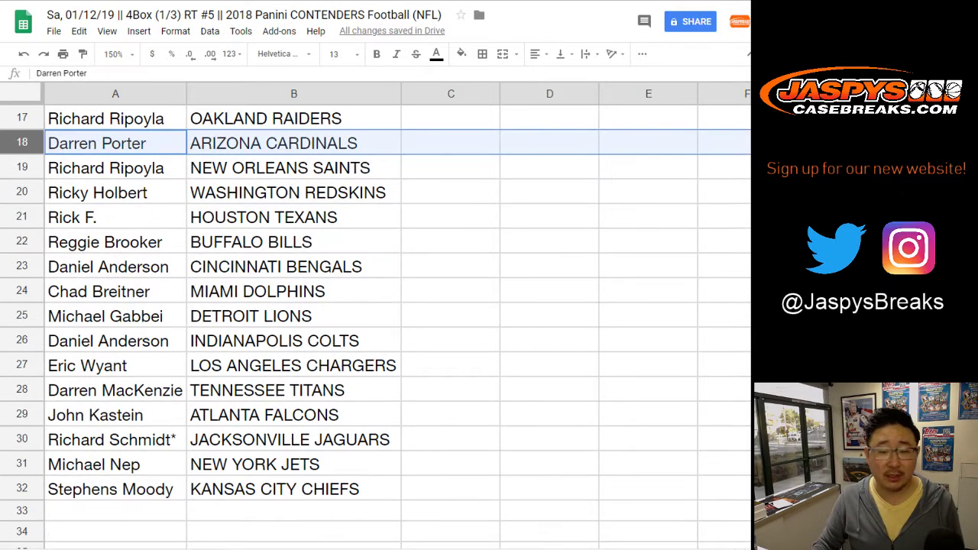
click(22, 167)
click(22, 192)
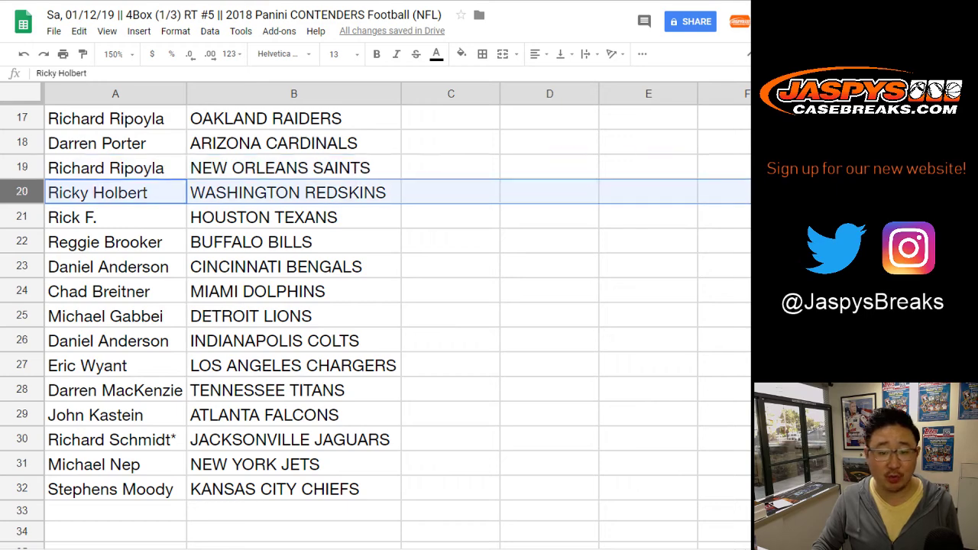
click(22, 217)
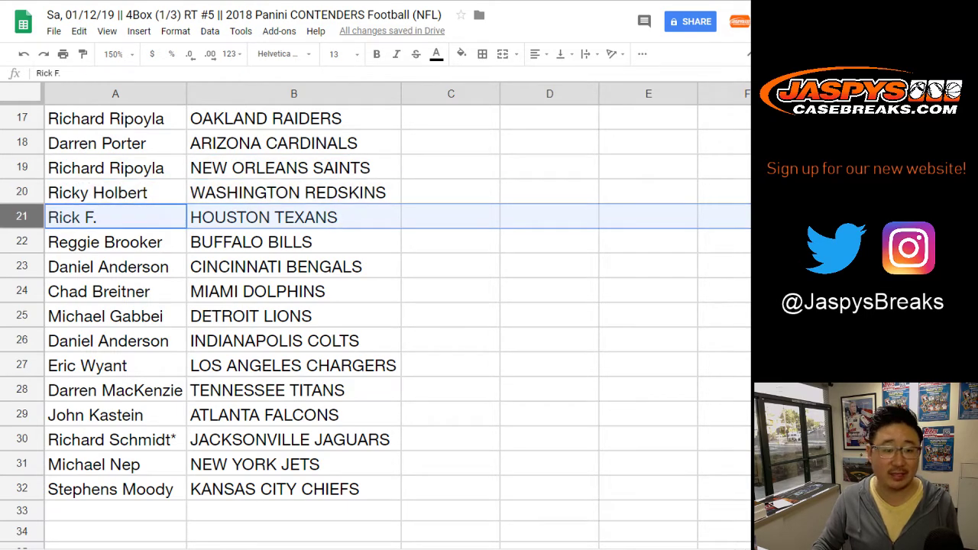
click(22, 242)
click(22, 267)
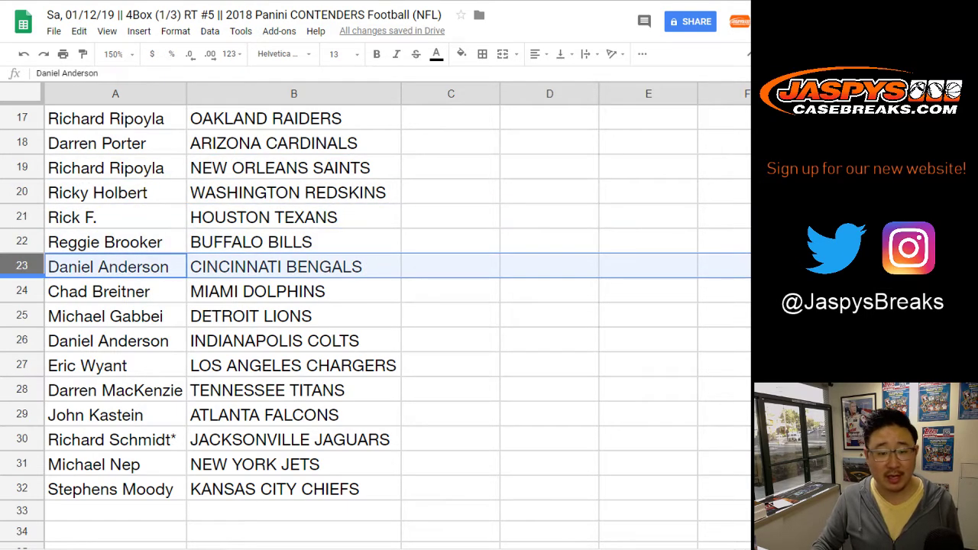
click(22, 291)
click(22, 315)
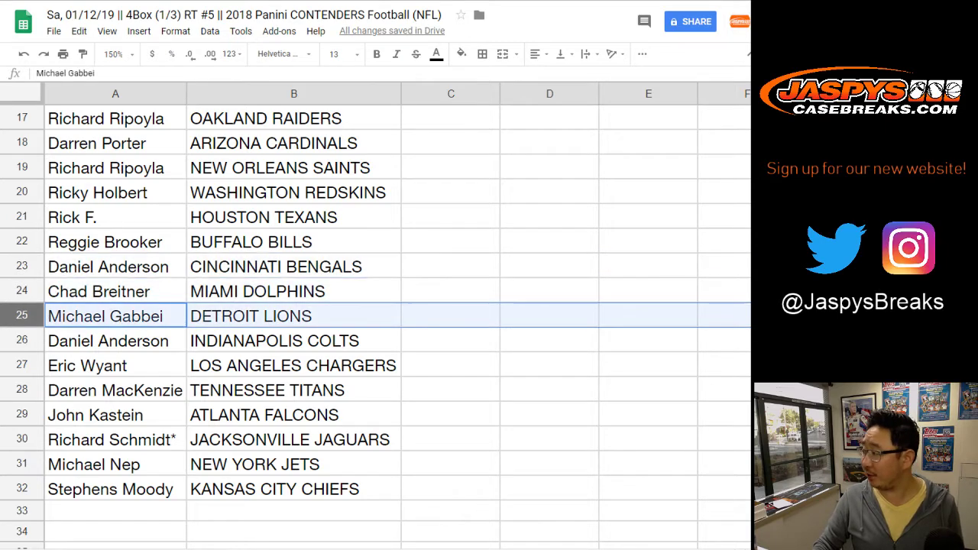
click(23, 341)
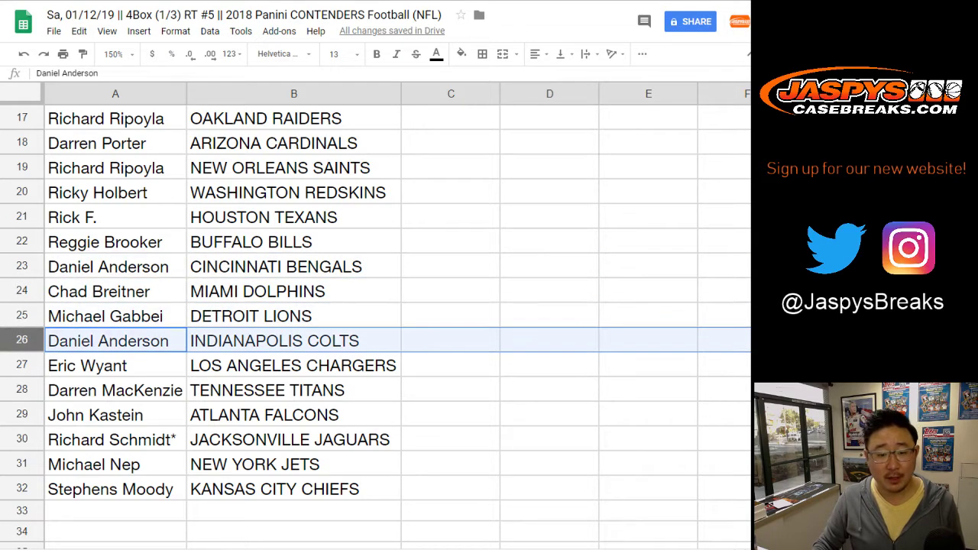
scroll(22, 341, down, 1)
click(22, 316)
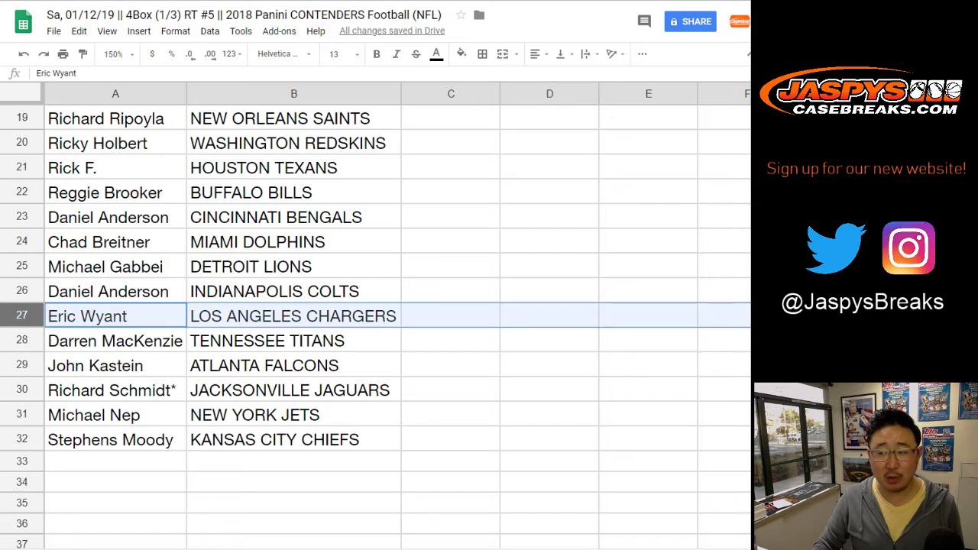
click(22, 341)
click(22, 365)
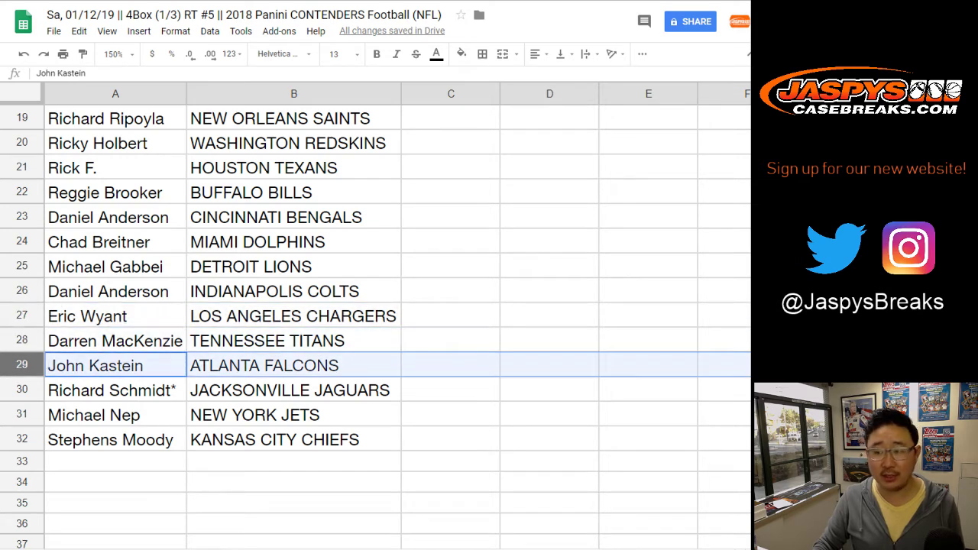
click(22, 390)
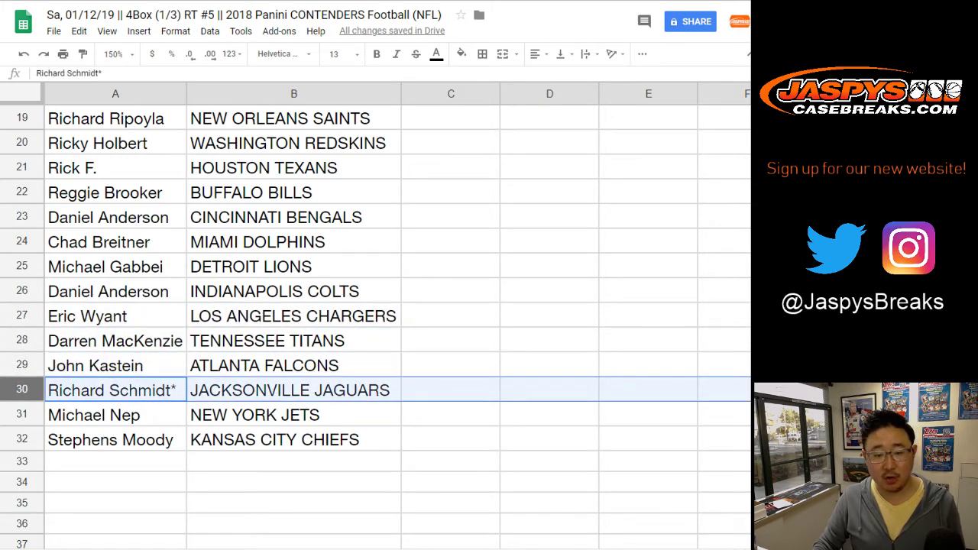
click(22, 414)
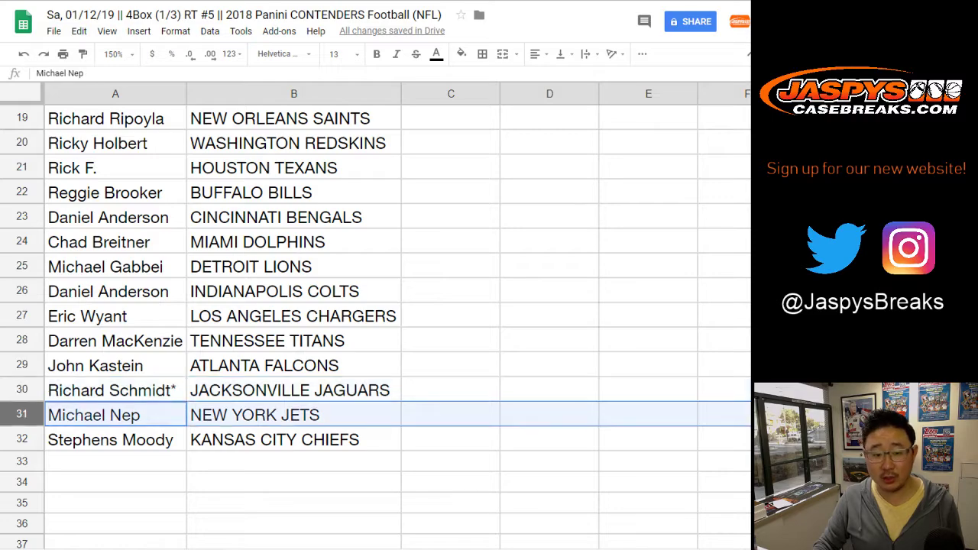
click(22, 439)
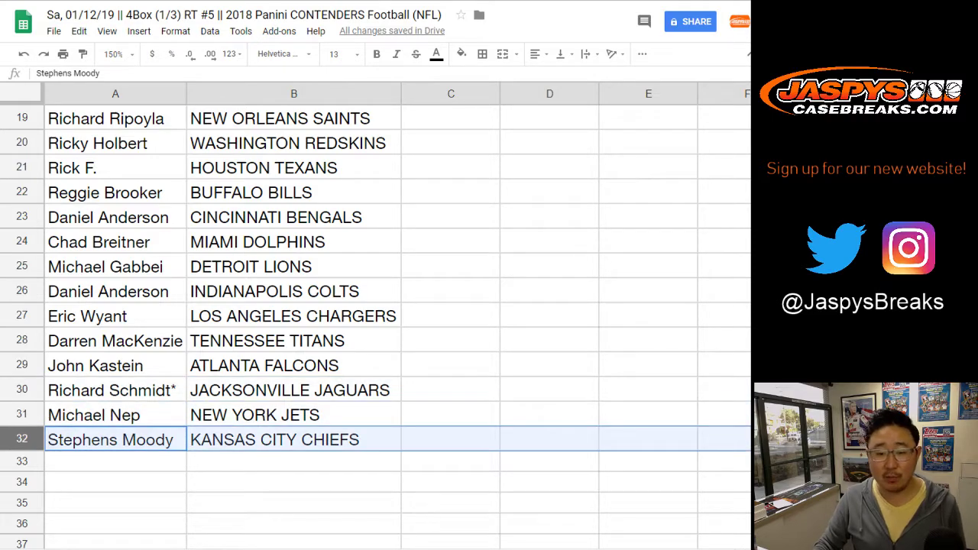
Sort the whole sheet by column B from A to Z so the pairings are ordered by team name.
scroll(374, 321, up, 6)
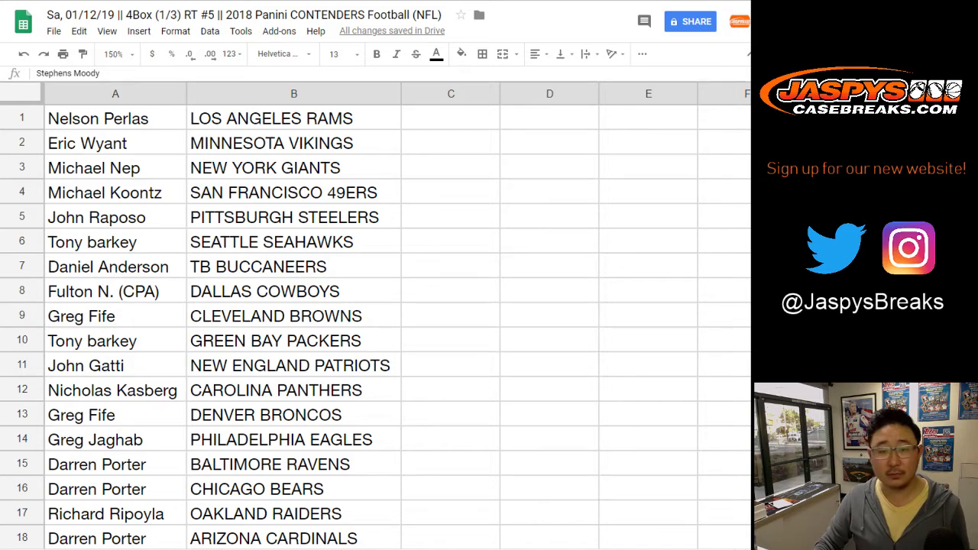
click(294, 94)
click(209, 30)
click(260, 53)
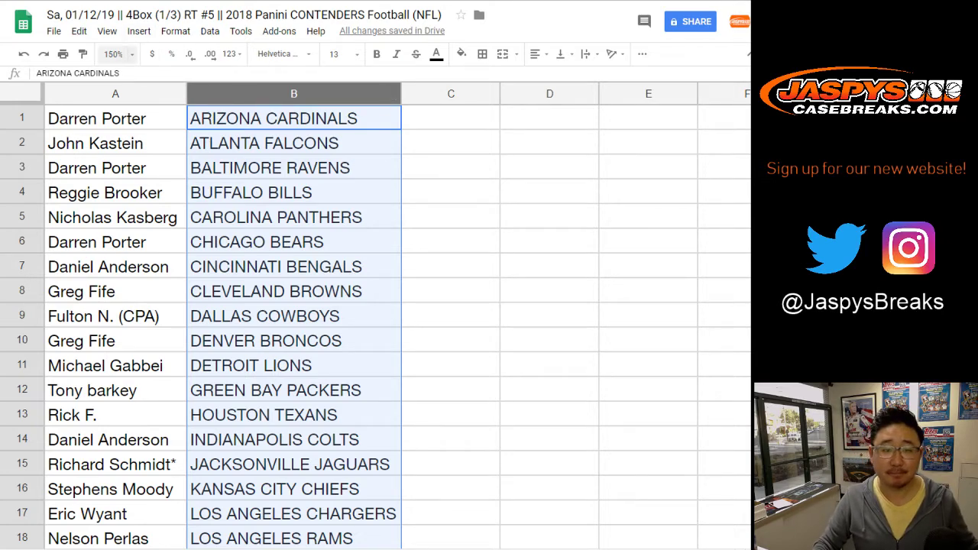
Set the sheet zoom to 85% and centre-align all cells horizontally.
click(115, 53)
text(85)
key(Return)
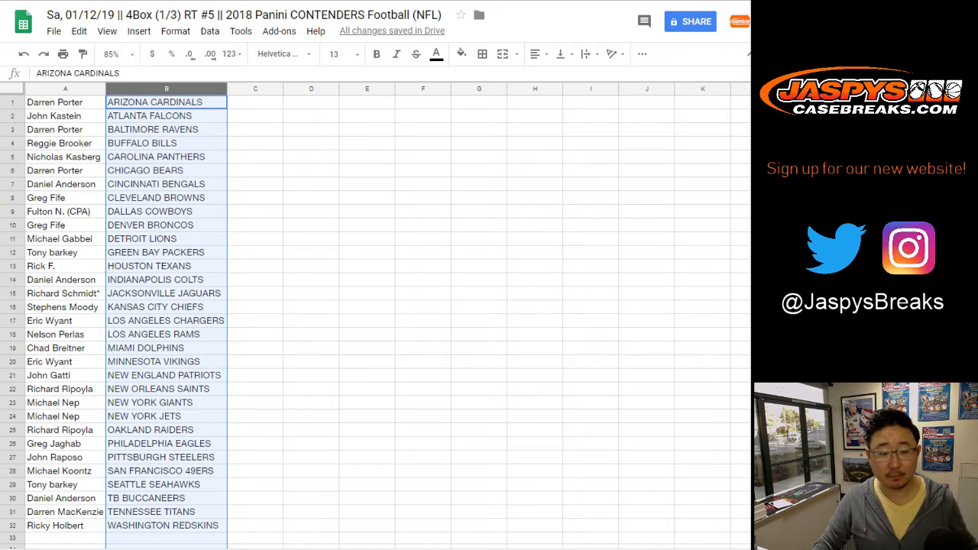
key(ctrl+a)
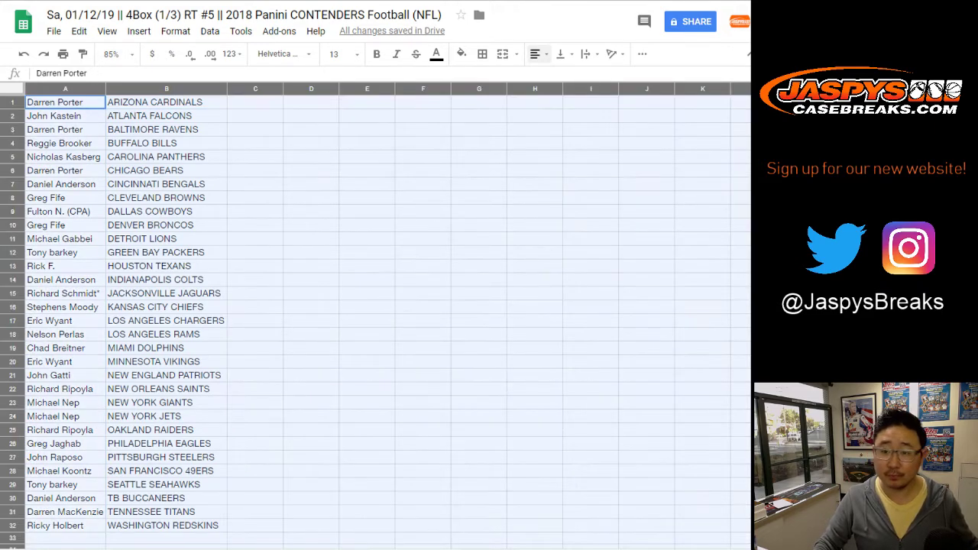
click(538, 54)
click(558, 77)
key(ctrl+a)
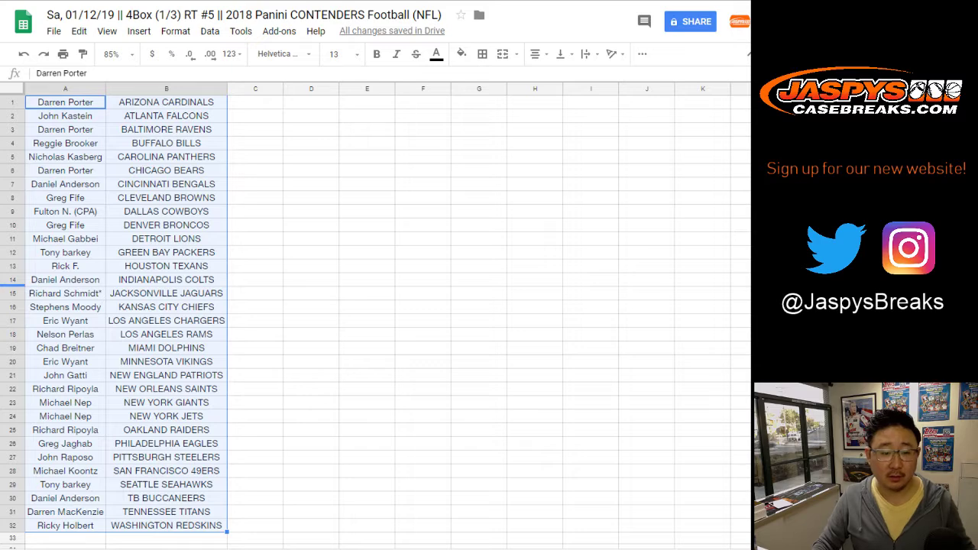
Move the participant names for the Jacksonville Jaguars and Los Angeles Chargers from column A to column C, and fit column C to its contents.
click(12, 294)
ctrl+click(13, 321)
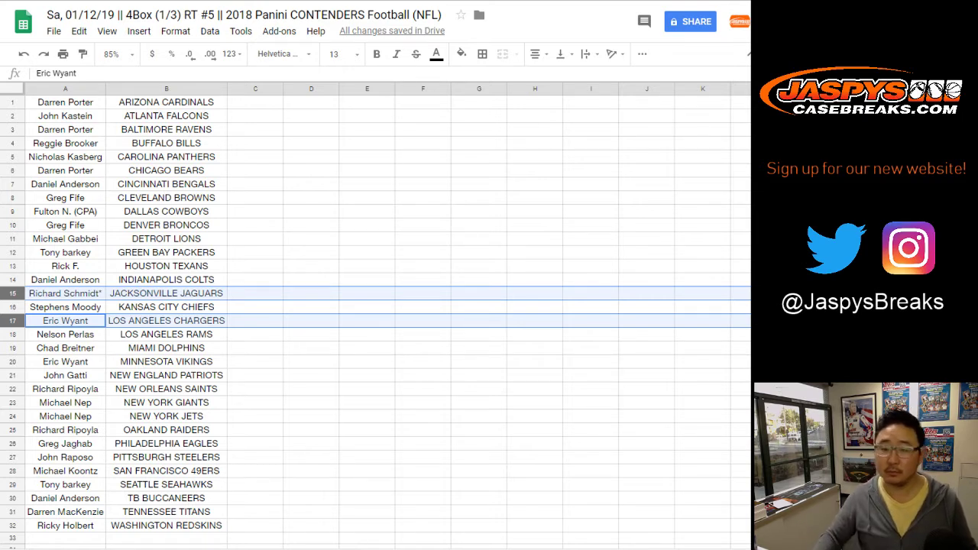
click(66, 294)
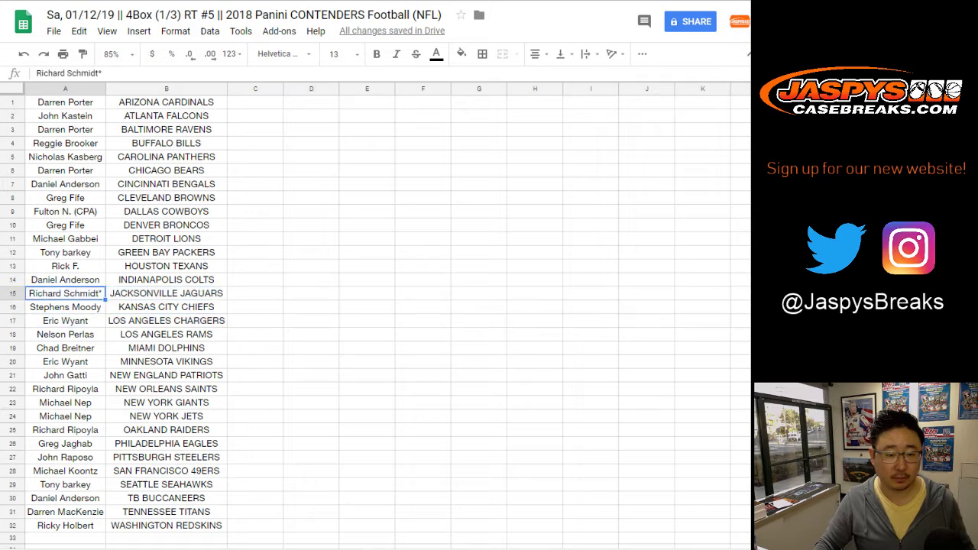
key(ctrl+x)
click(255, 293)
key(ctrl+v)
click(66, 321)
key(ctrl+x)
click(256, 321)
key(ctrl+v)
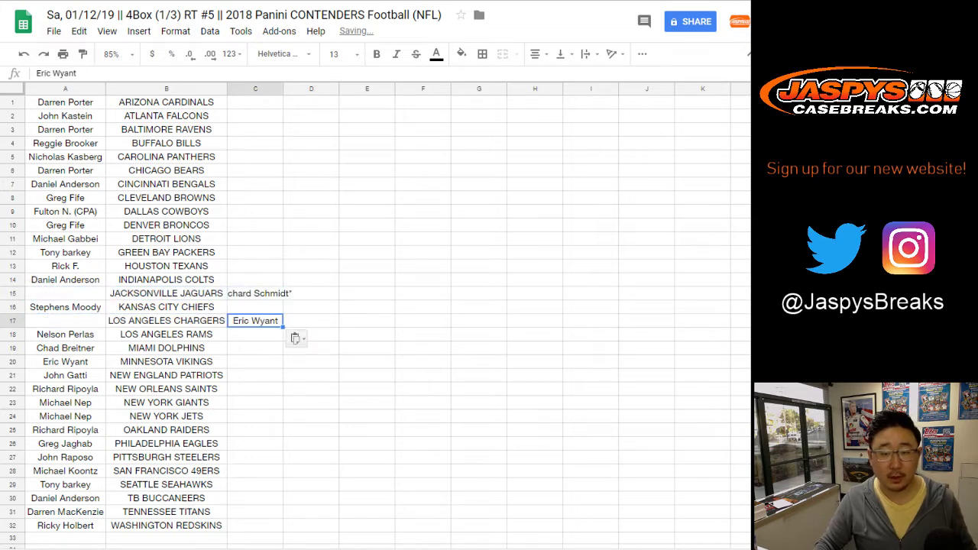
double_click(283, 89)
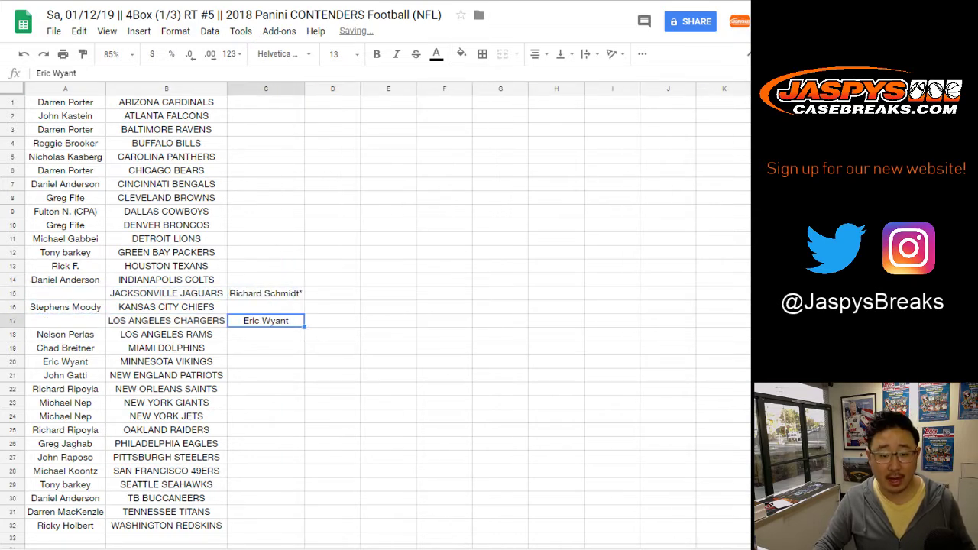
Complete the trade by moving the name in C17 to A15 and the name in C15 to A17.
key(ctrl+c)
click(66, 293)
key(ctrl+v)
click(266, 294)
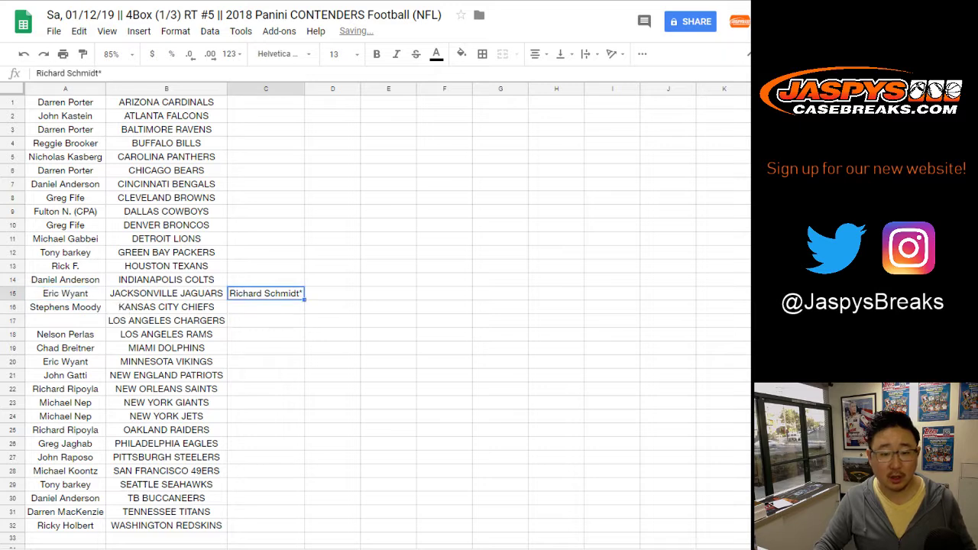
key(ctrl+x)
click(65, 321)
key(ctrl+v)
Append "-T" to JACKSONVILLE JAGUARS in B15 and LOS ANGELES CHARGERS in B17, and fit column B to its contents.
key(Return)
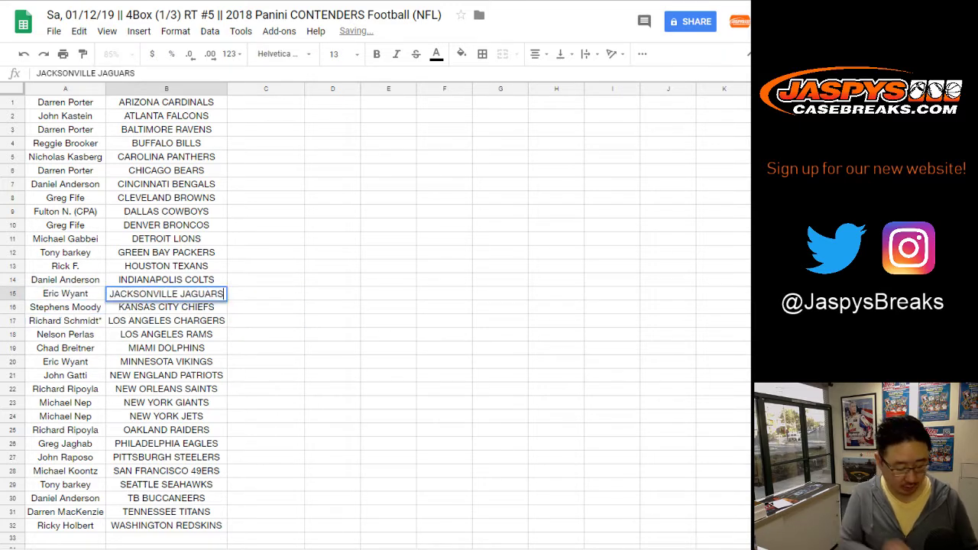
text(-T)
key(Return)
key(Down)
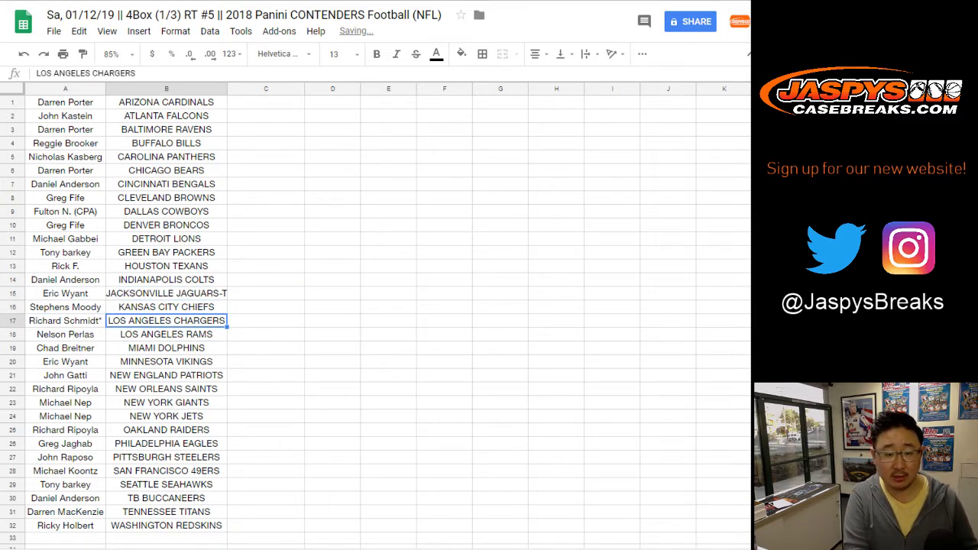
key(Return)
text(-T)
key(Return)
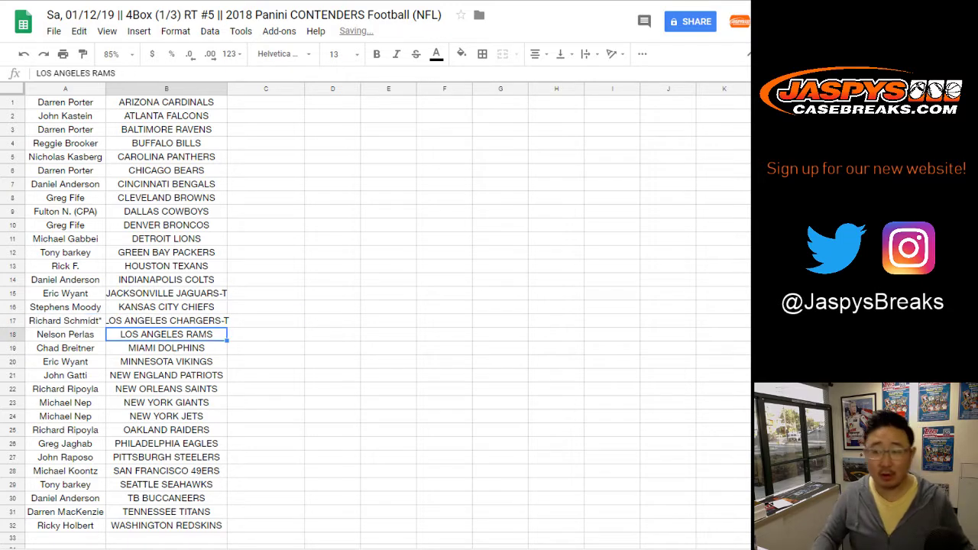
double_click(227, 89)
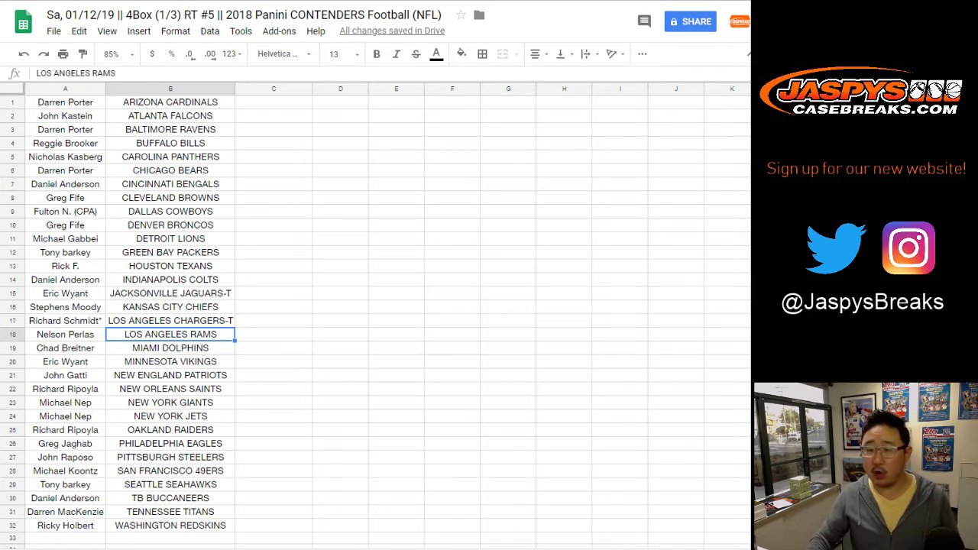
Move the participant names for the Cincinnati Bengals and Minnesota Vikings from A7 and A20 to C7 and C20.
click(66, 184)
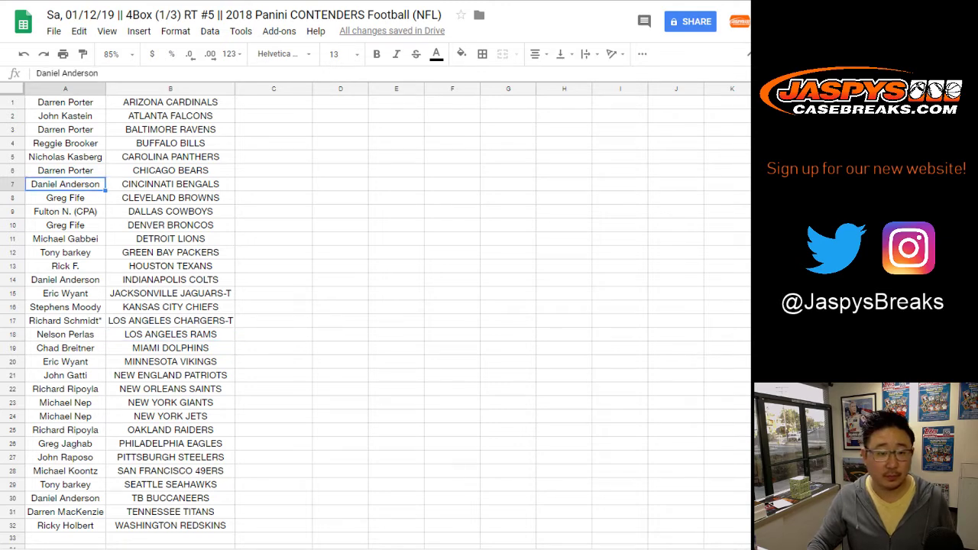
key(ctrl+c)
click(274, 170)
click(274, 184)
key(ctrl+v)
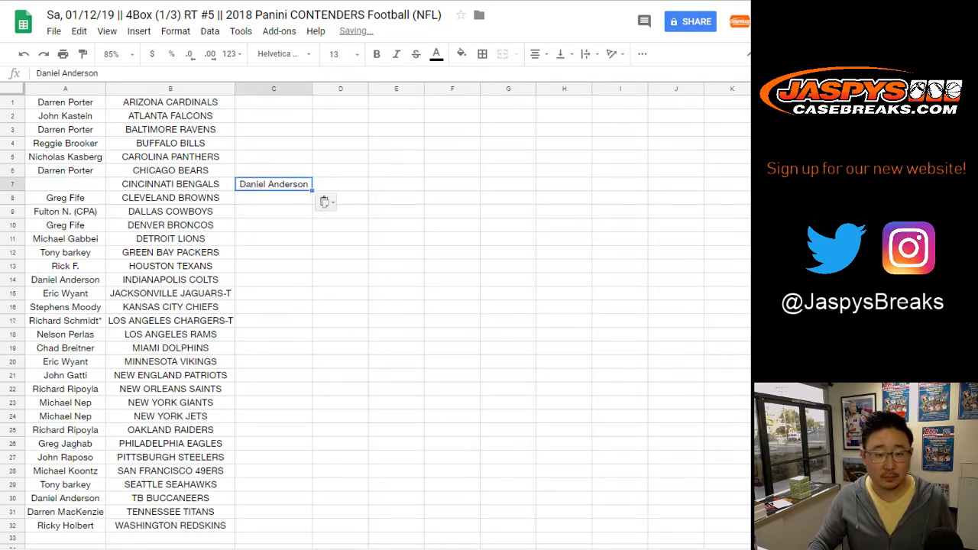
click(66, 361)
key(ctrl+x)
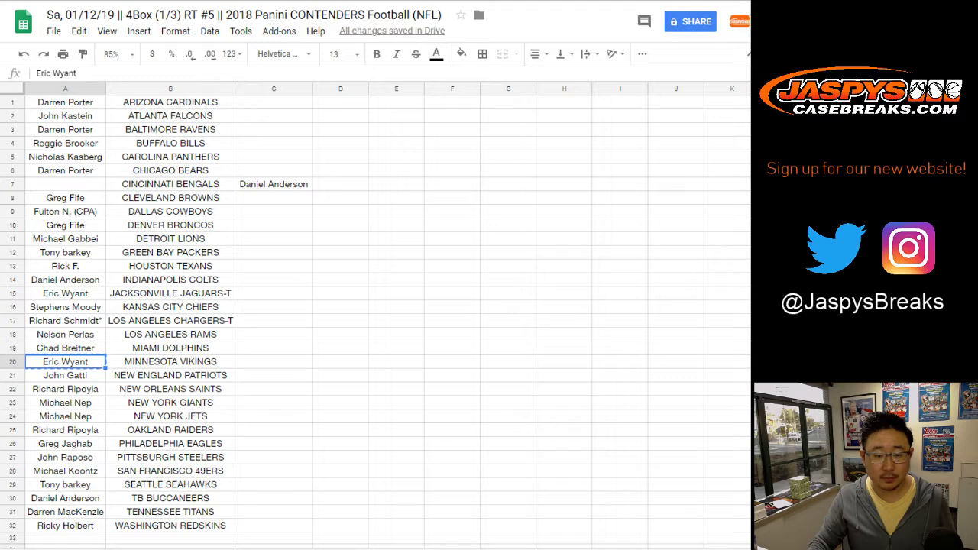
click(273, 362)
key(ctrl+v)
Append "-t" to CINCINNATI BENGALS in B7 and to MINNESOTA VIKINGS in B20.
click(171, 184)
key(Return)
text(-t)
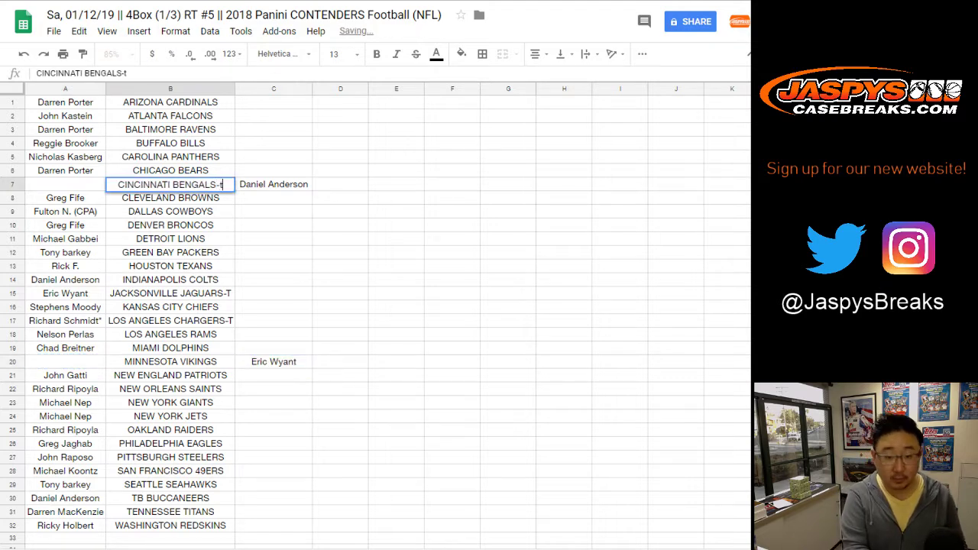
key(Return)
double_click(170, 361)
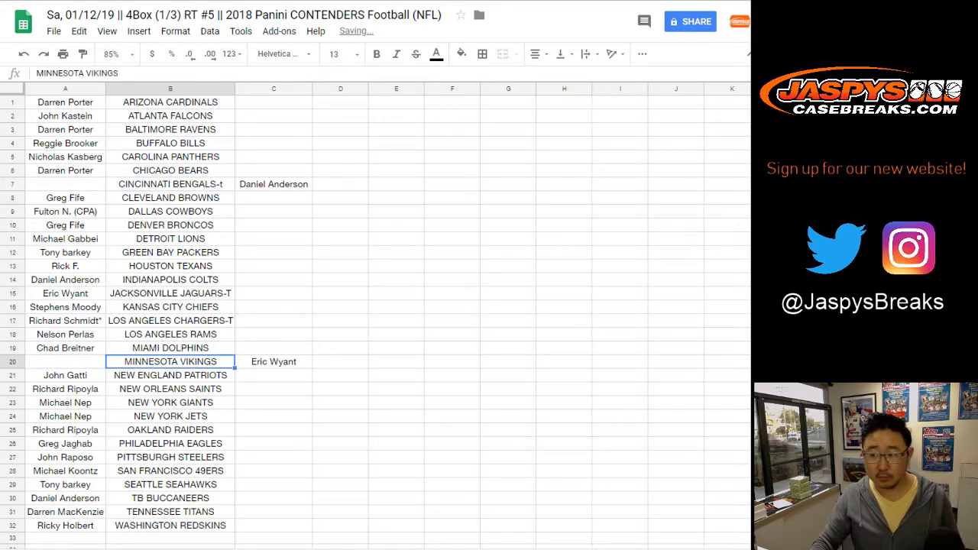
text(-t)
key(Return)
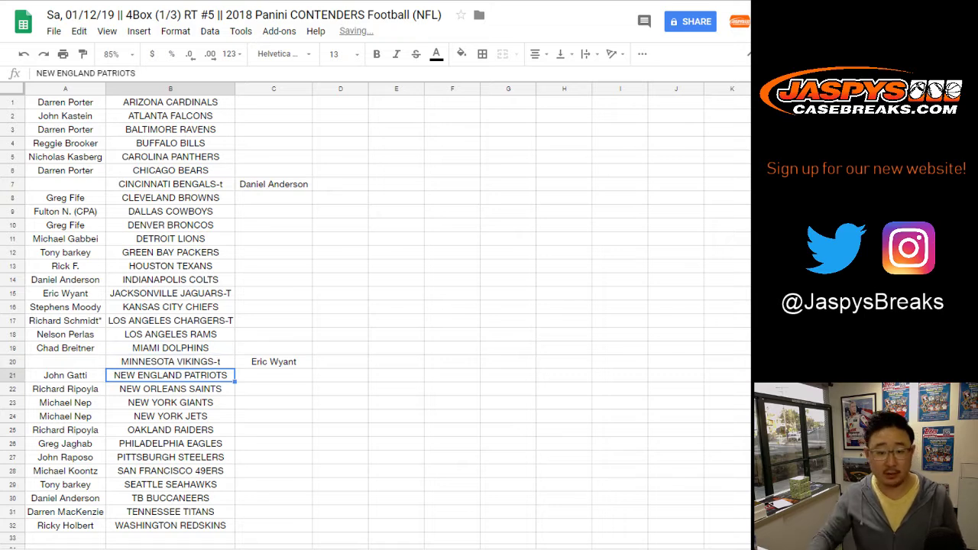
Complete the trade by moving the name in C20 to A7 and the name in C7 to A20.
click(273, 361)
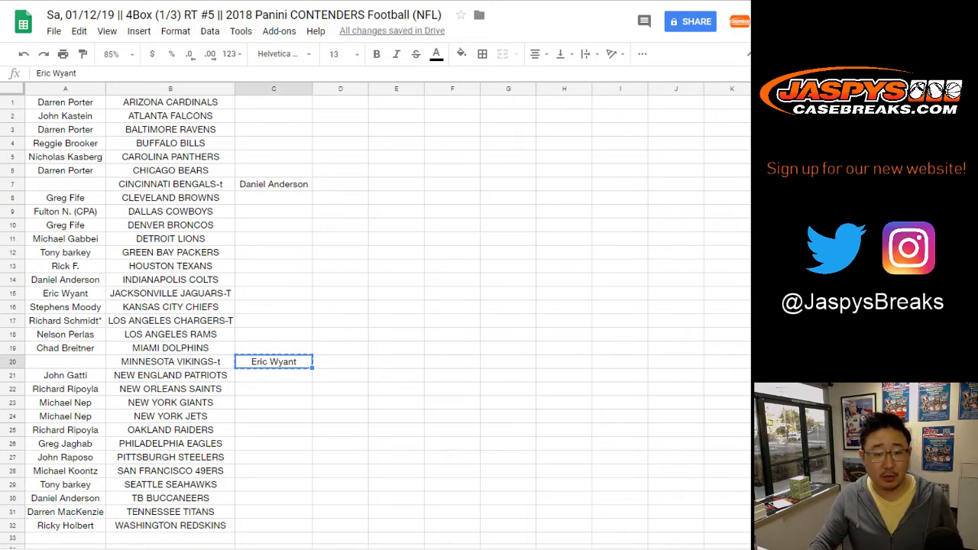
click(66, 184)
key(ctrl+v)
click(273, 184)
click(65, 362)
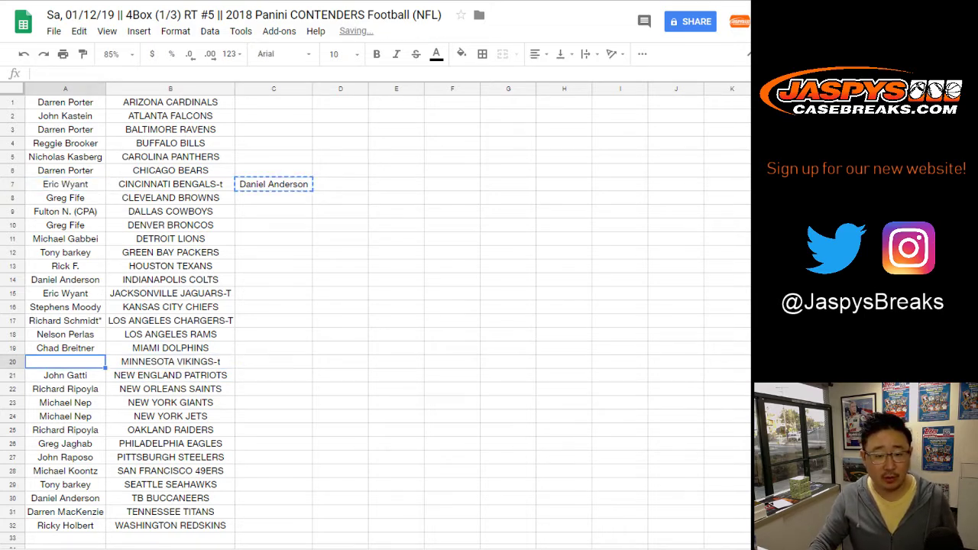
key(ctrl+v)
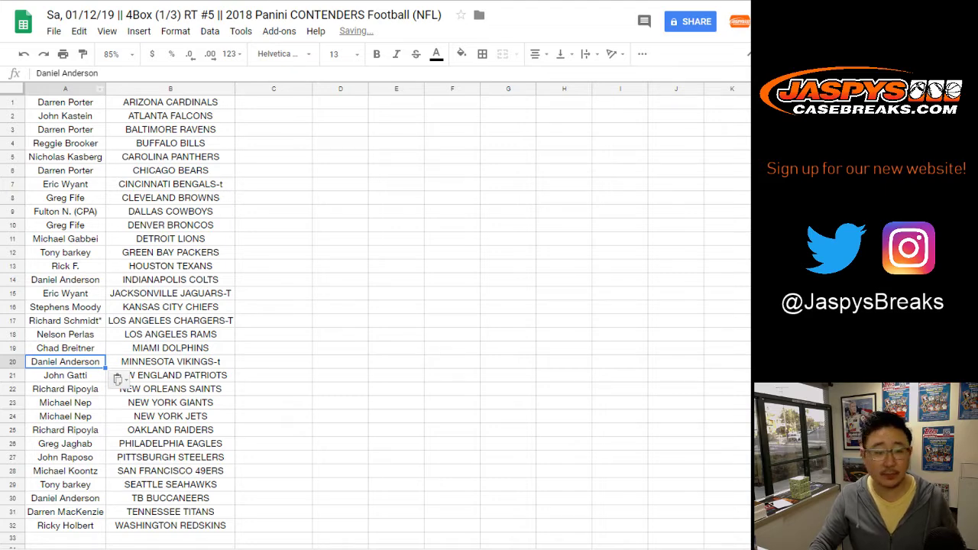
Apply all borders to the participant and team list in A1:B32.
click(66, 102)
shift+click(170, 525)
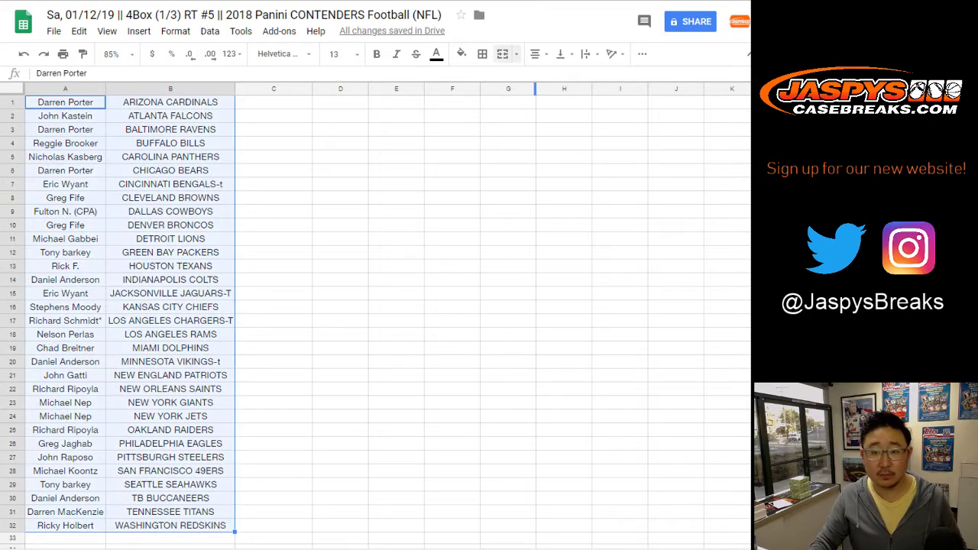
click(482, 54)
click(487, 81)
Print the current sheet on Letter paper in portrait orientation, scaled to fit the width with normal margins.
click(63, 53)
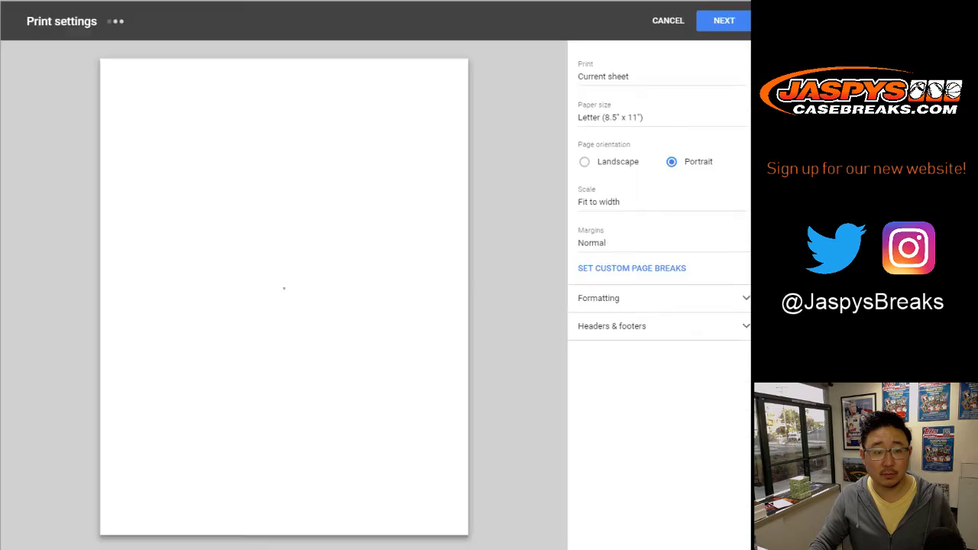
click(724, 21)
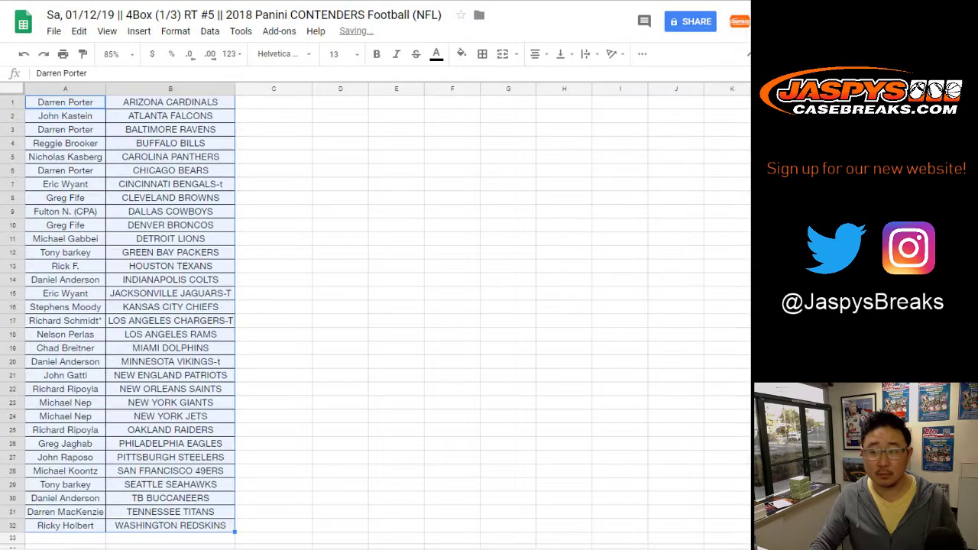
key(Return)
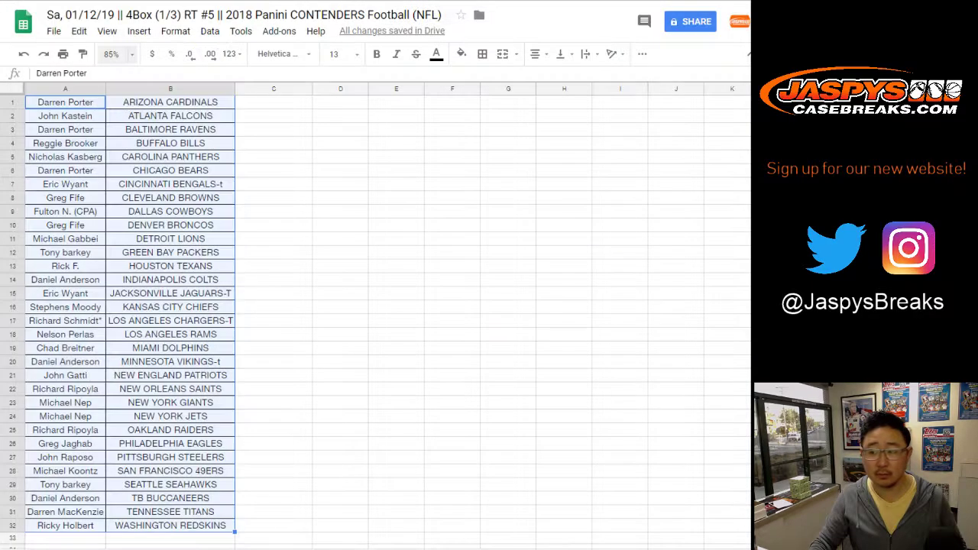